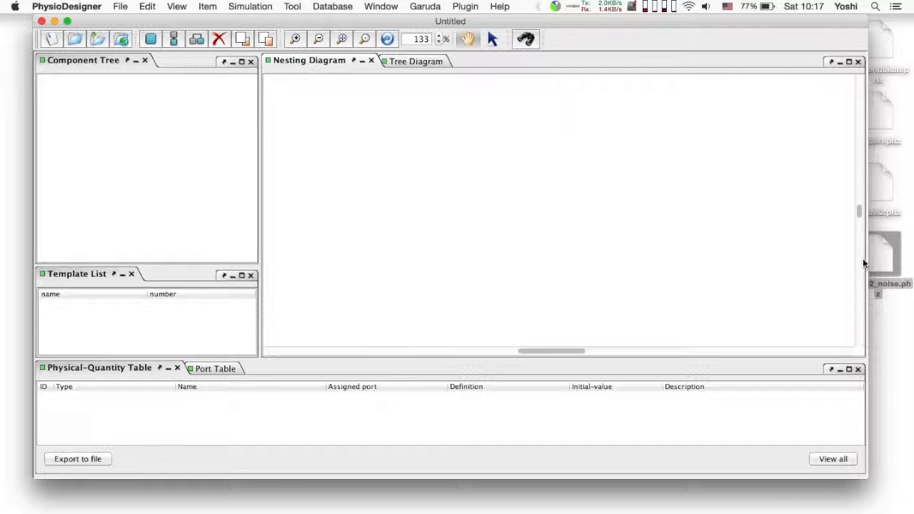
Open the model file model2_noise.phz and bring up the physical quantities of the inverted_pendulum module for editing.
drag(884, 254, 552, 207)
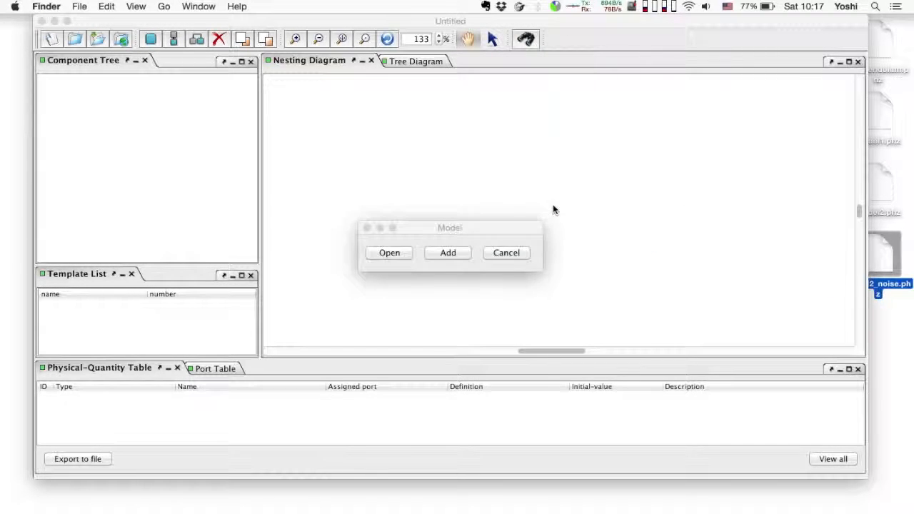
click(390, 253)
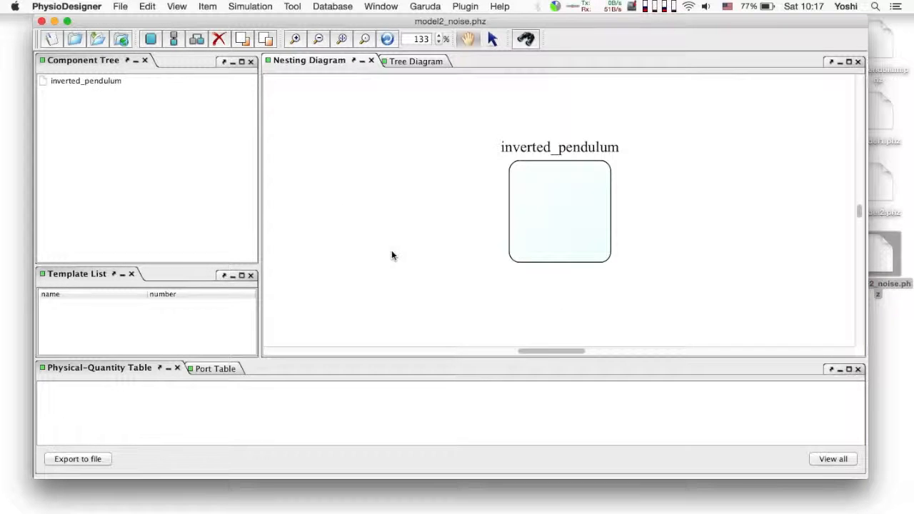
click(546, 211)
right_click(545, 211)
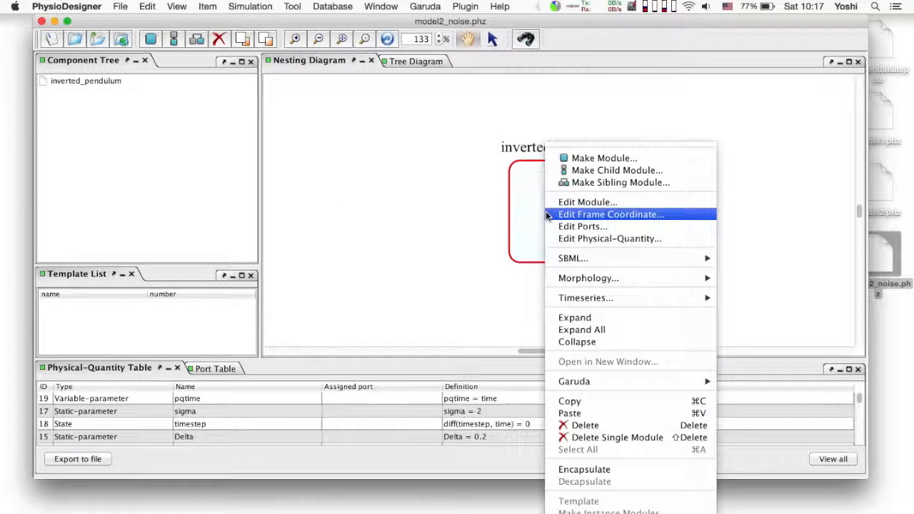
click(600, 238)
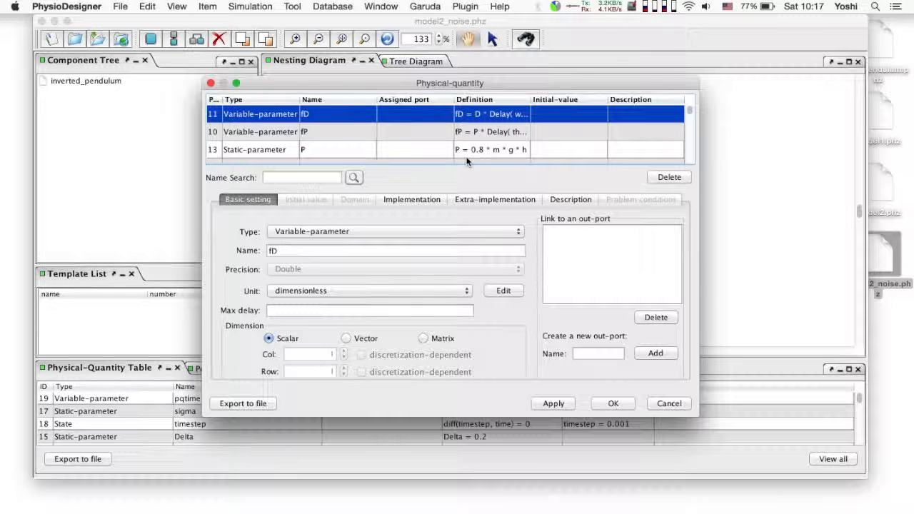
Change the physical quantity P to a variable-parameter and set its definition type to conditional.
click(446, 149)
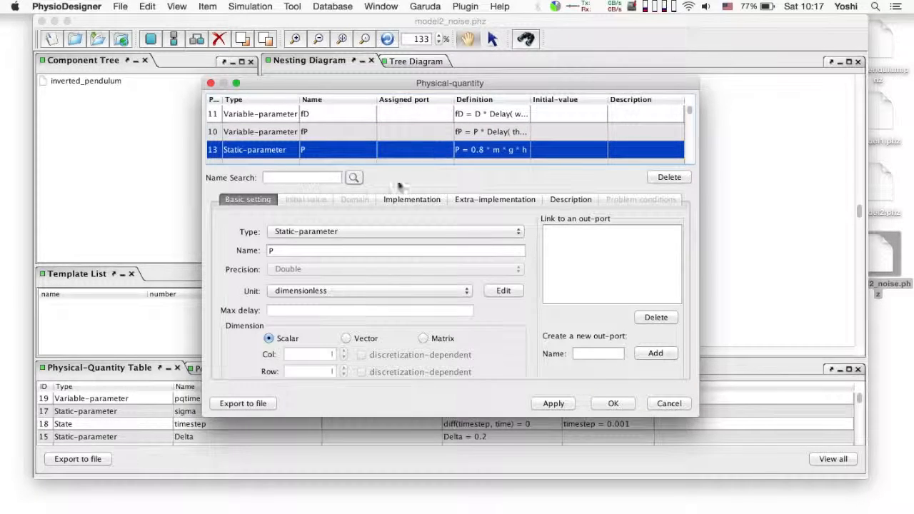
click(328, 230)
click(329, 221)
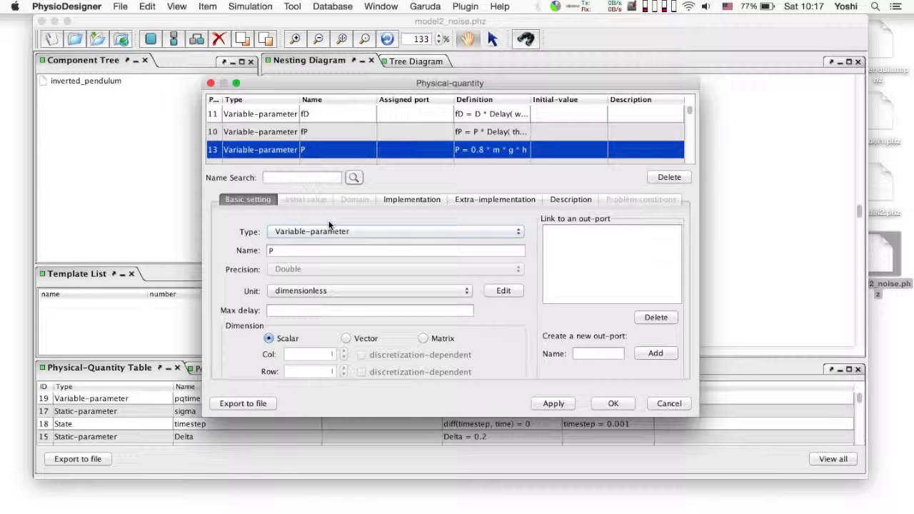
click(409, 198)
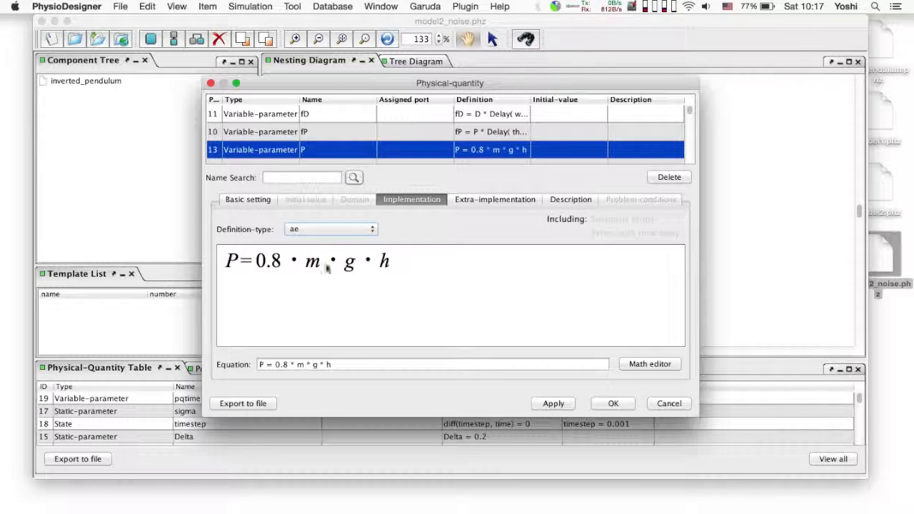
click(321, 230)
click(320, 259)
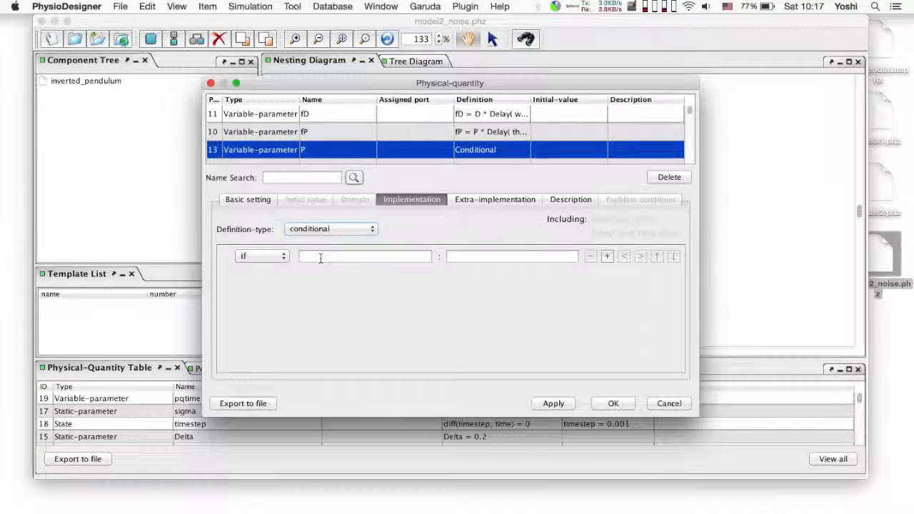
Enter P's if condition as Delay(theta, Delta) * ( Delay( w, Delta) - a*Delay(theta, Delta))> 0 and have the missing quantity a created automatically.
text(Delay(theta)
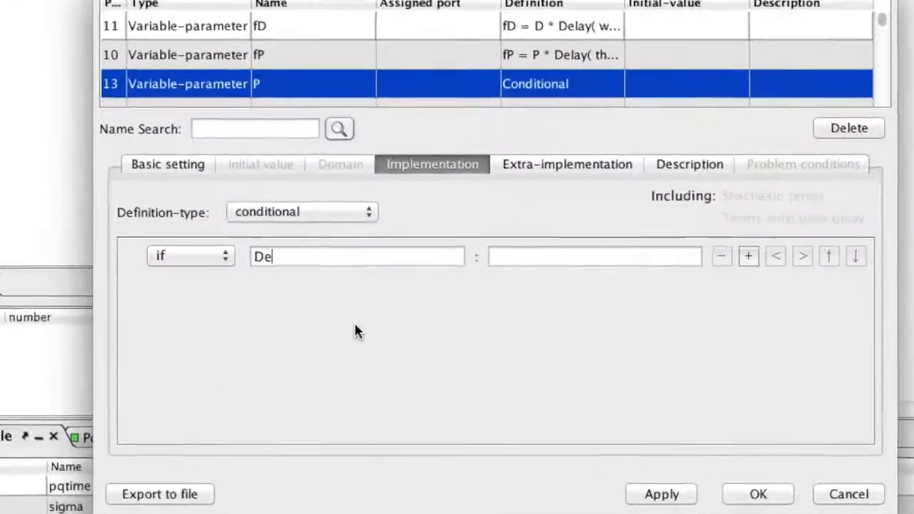
text(, De)
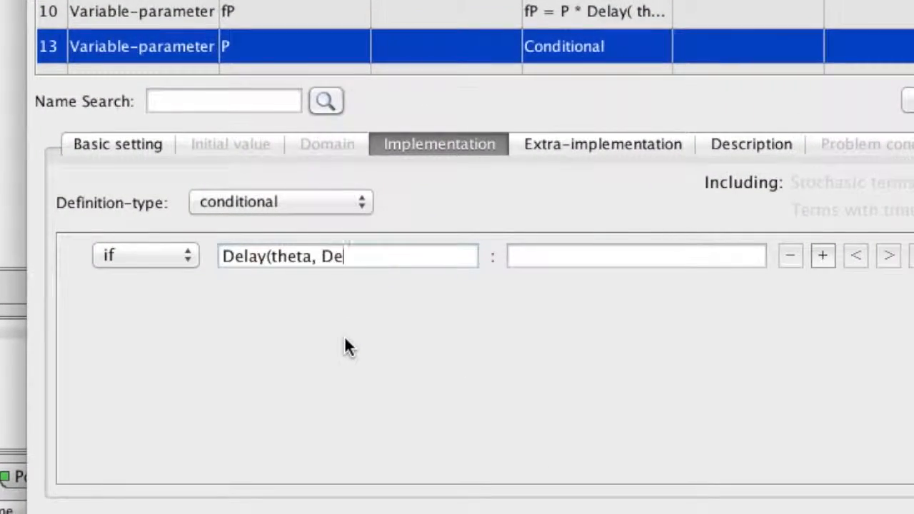
text(lta) * ( )
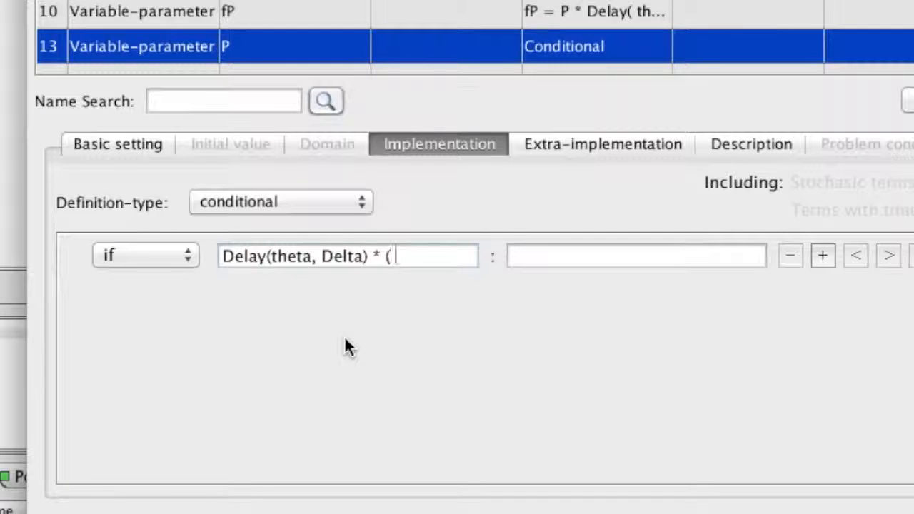
text(Delay( w, Delta)
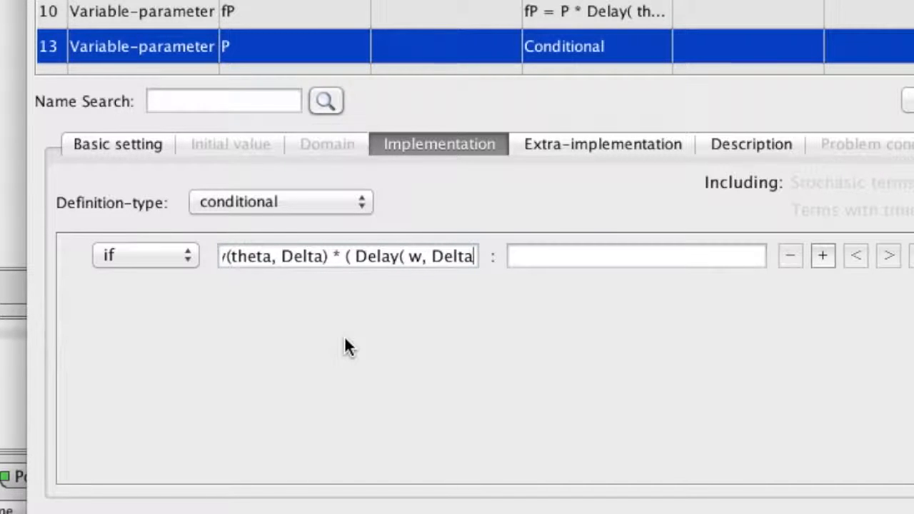
text() - a*D)
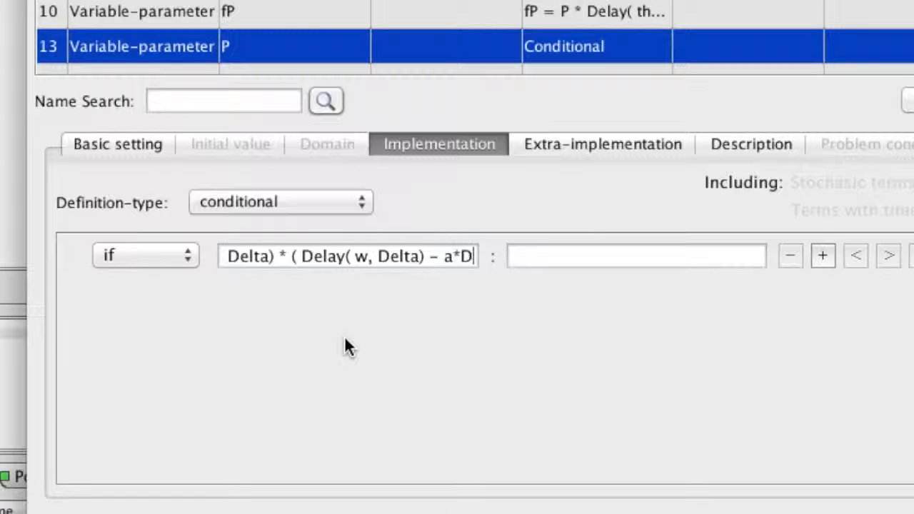
text(elay(theta, D)
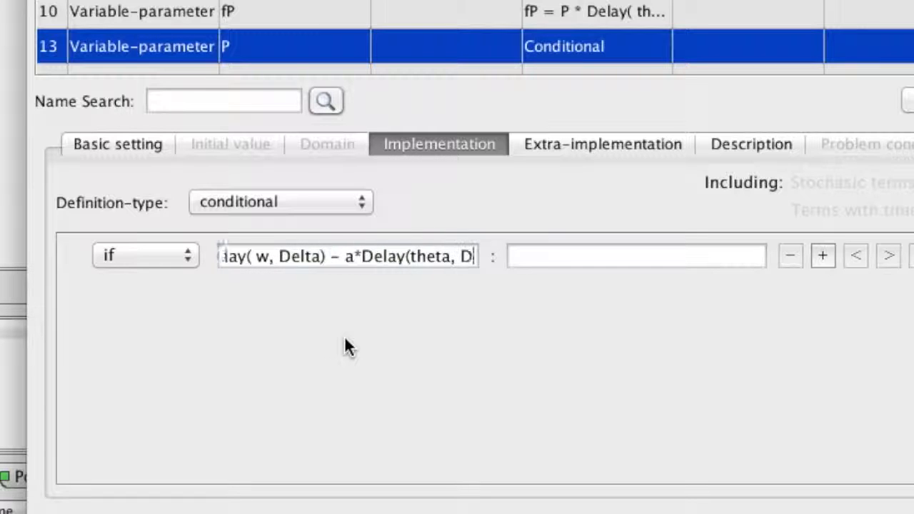
text(elta))> 0)
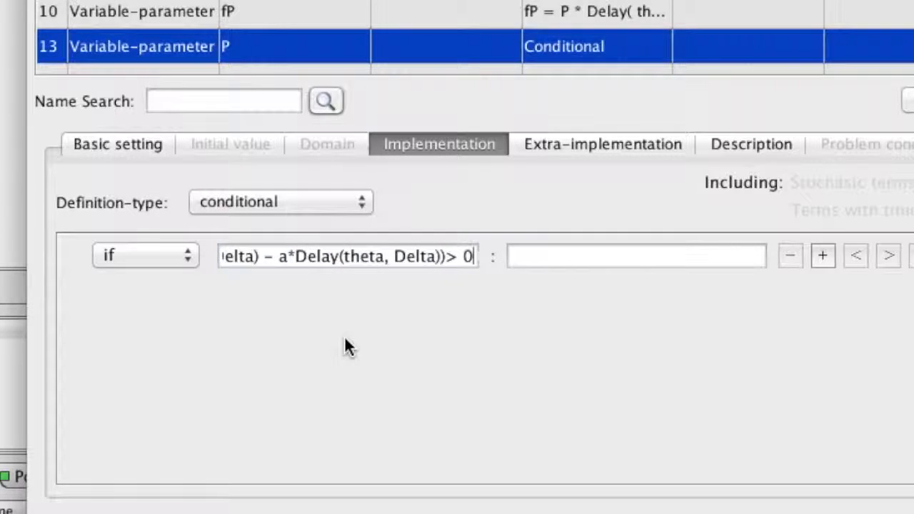
key(Tab)
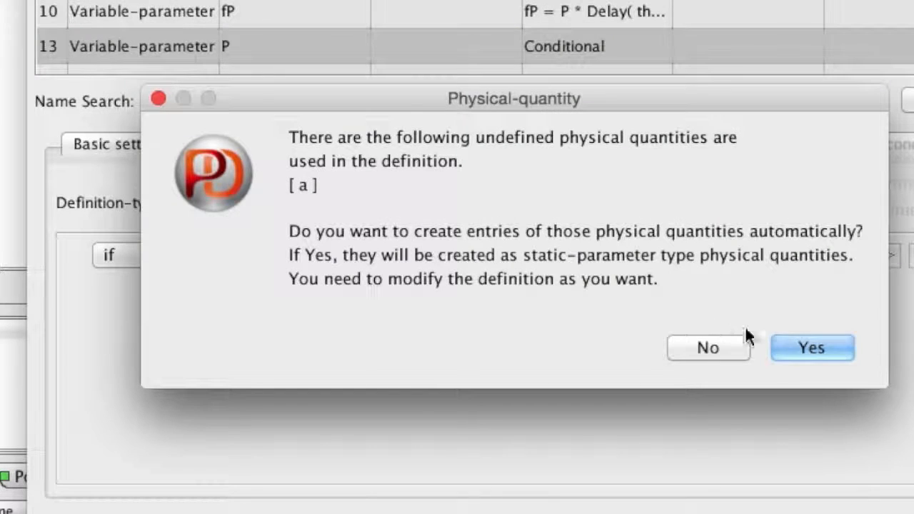
click(813, 344)
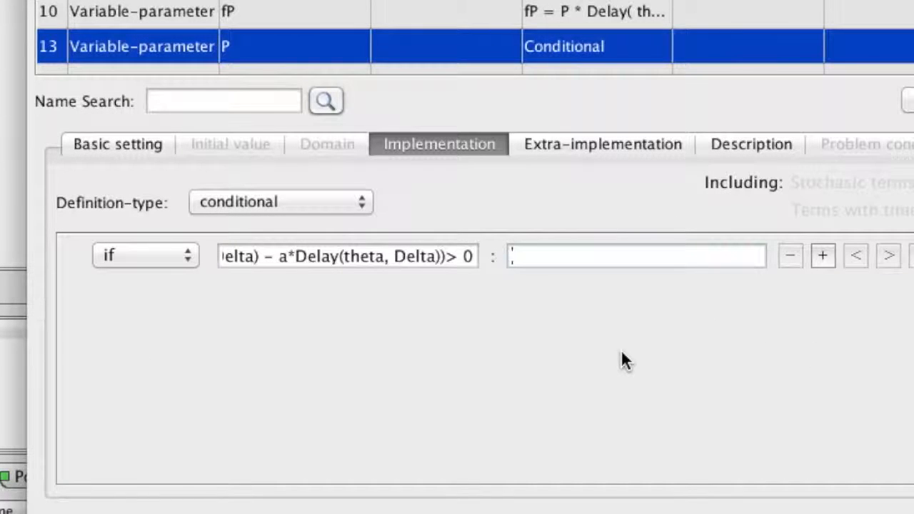
Define P=0.25*m*g*h for the if branch and add an else branch with P=0.
text(P=0.25*m*g*h)
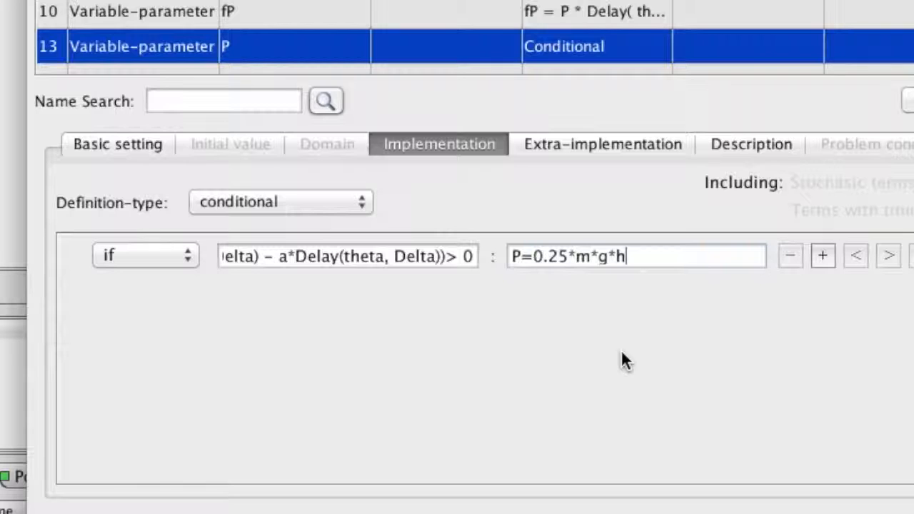
click(823, 255)
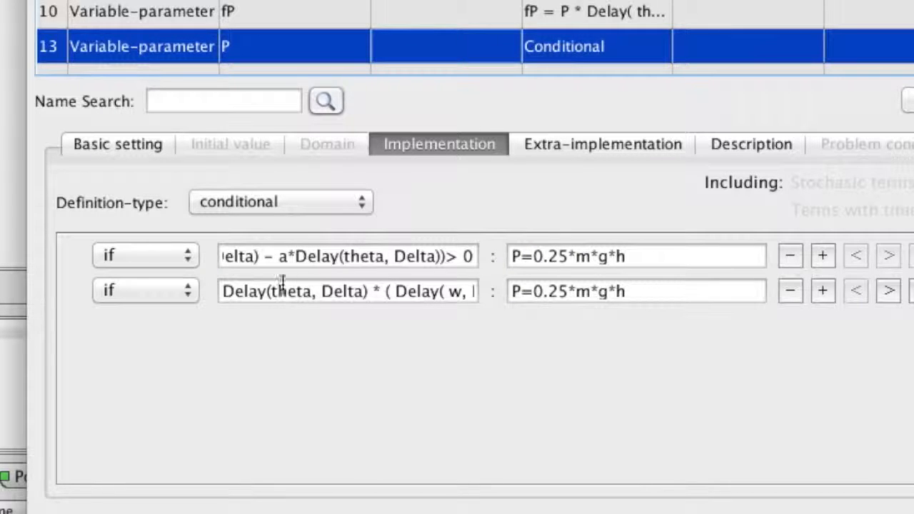
click(171, 291)
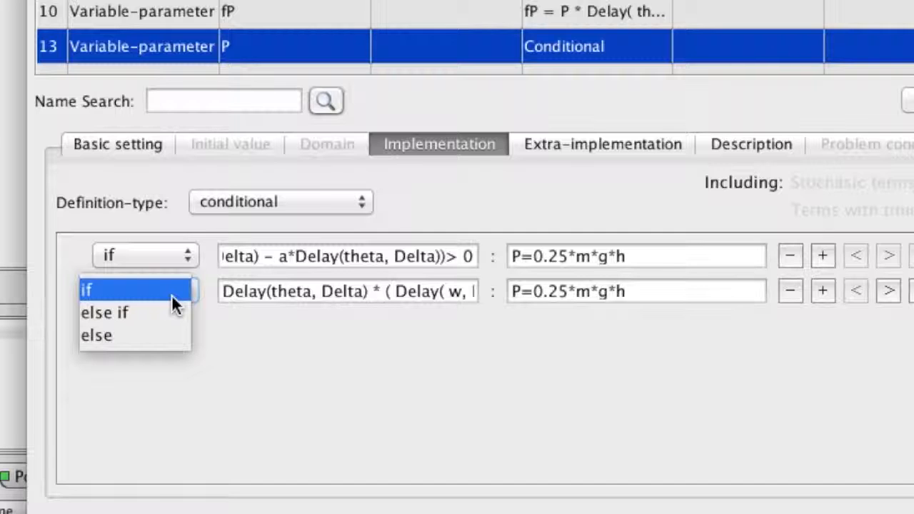
click(163, 333)
click(652, 290)
key(BackSpace)
key(BackSpace)
key(BackSpace)
key(BackSpace)
key(BackSpace)
key(BackSpace)
key(BackSpace)
key(BackSpace)
key(BackSpace)
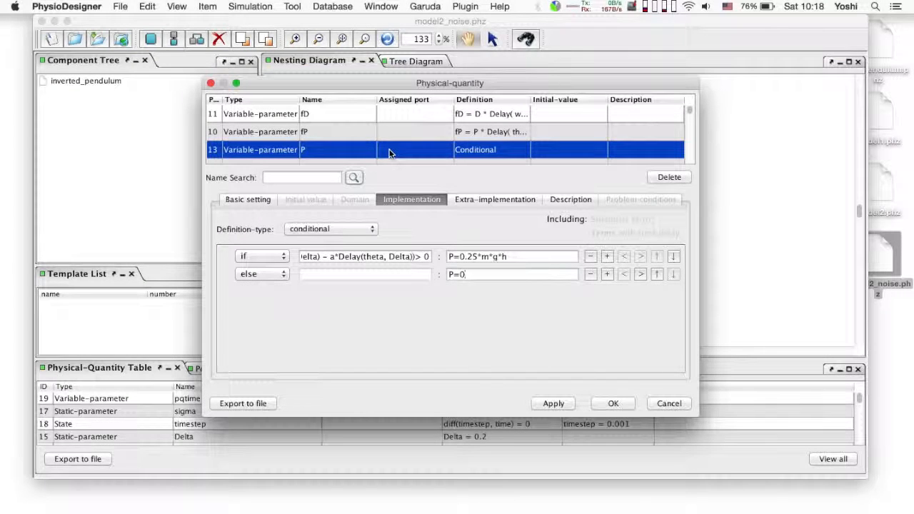
Change the physical quantity D to a variable-parameter and set its definition type to conditional.
scroll(389, 152, down, 2)
scroll(389, 153, down, 1)
click(388, 150)
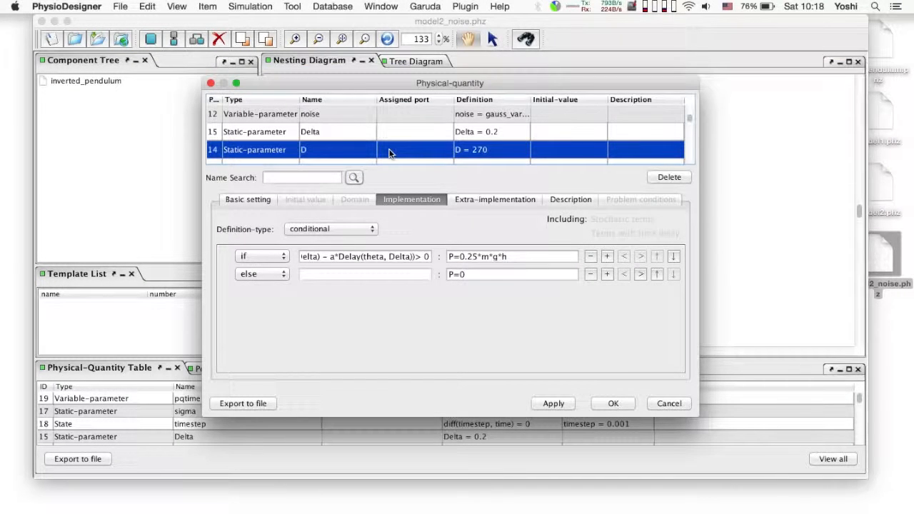
click(252, 199)
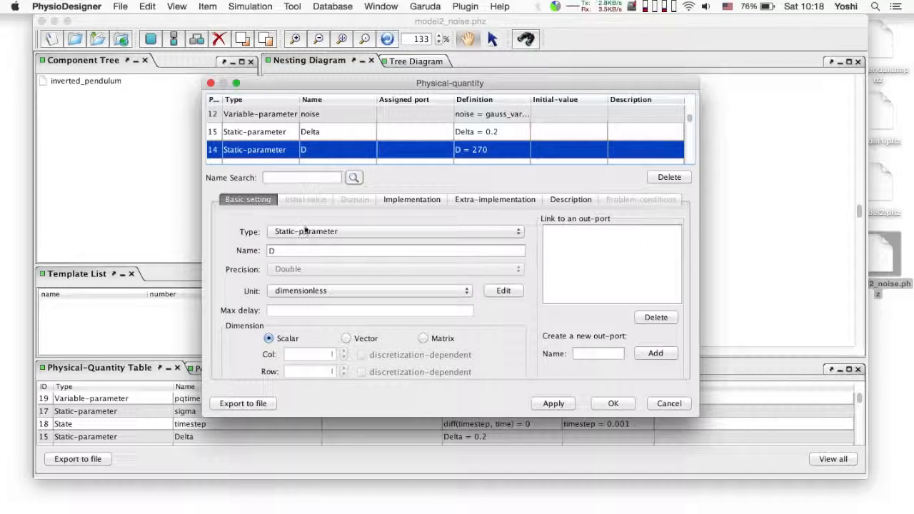
click(311, 232)
click(326, 216)
click(425, 198)
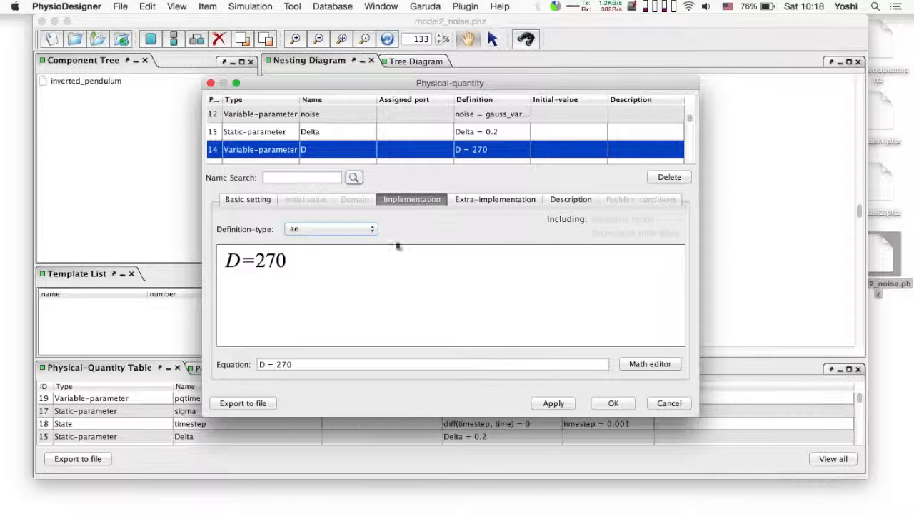
click(330, 229)
click(330, 262)
Enter D's if condition as Delay(theta, Delta)*(Delay(w,Delta) - a*Delay(theta, Delta) )>0 with the result D=10.
click(331, 256)
text(Delay(th)
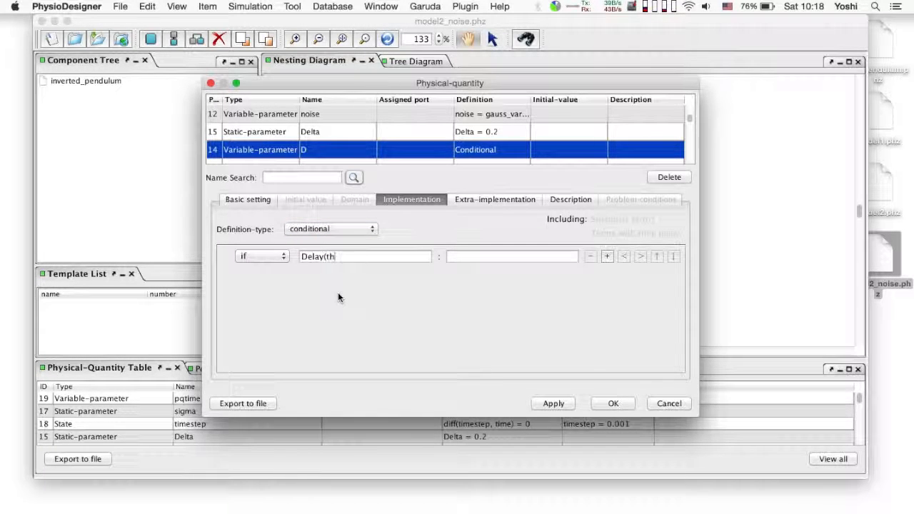
text(eta, Delta)*(Delay)
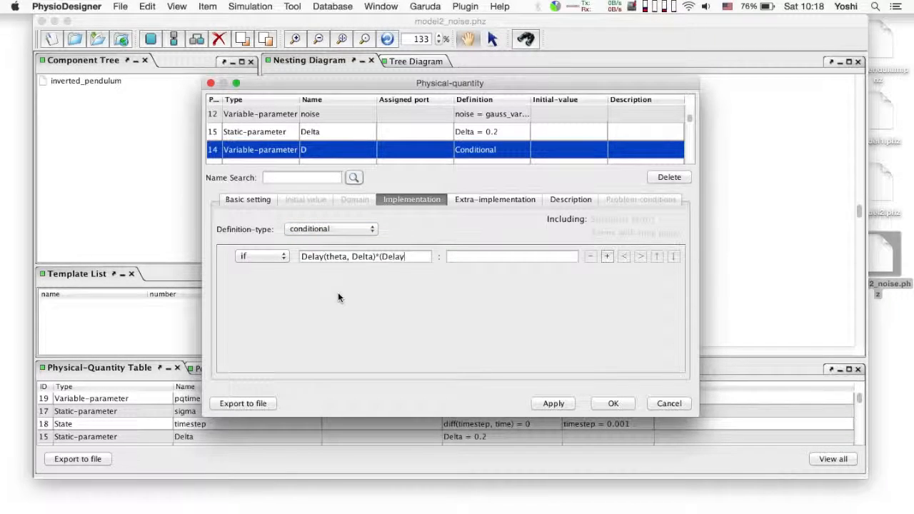
text((w,Delta) - a*)
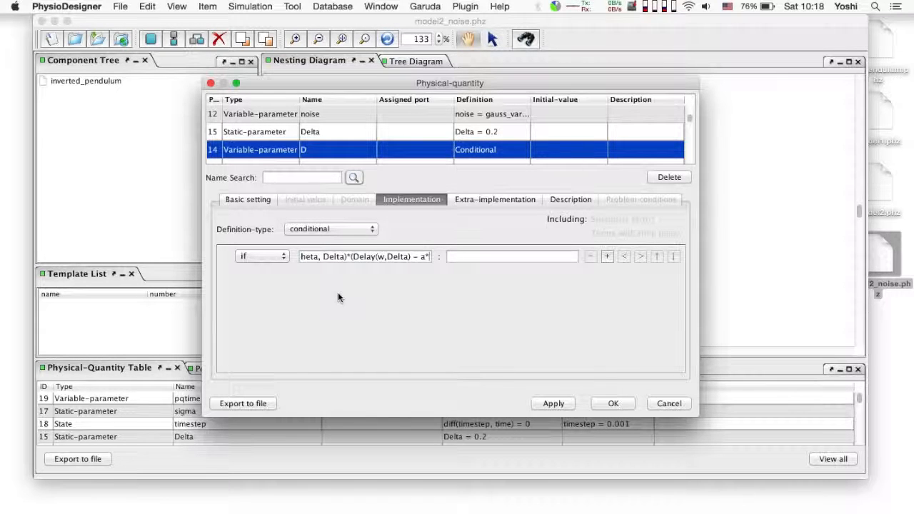
text(Delay(theta, Delta) ))
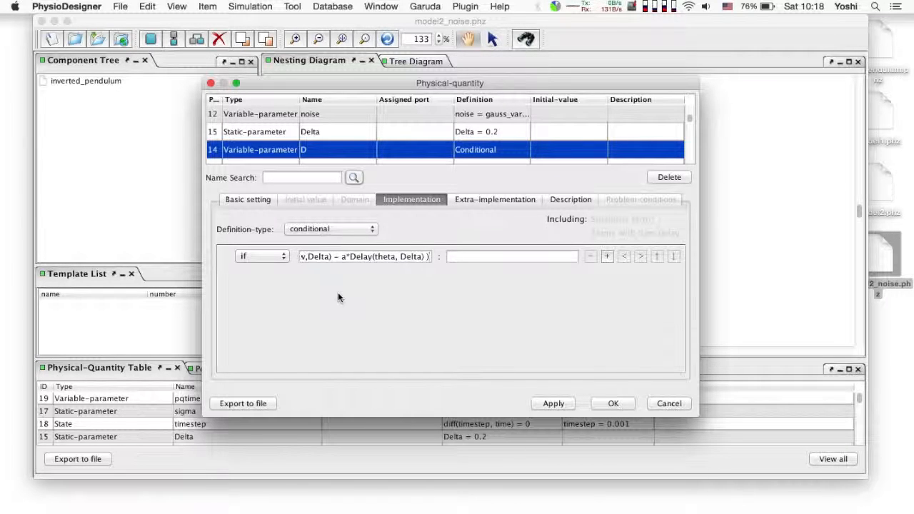
text(>0D=10)
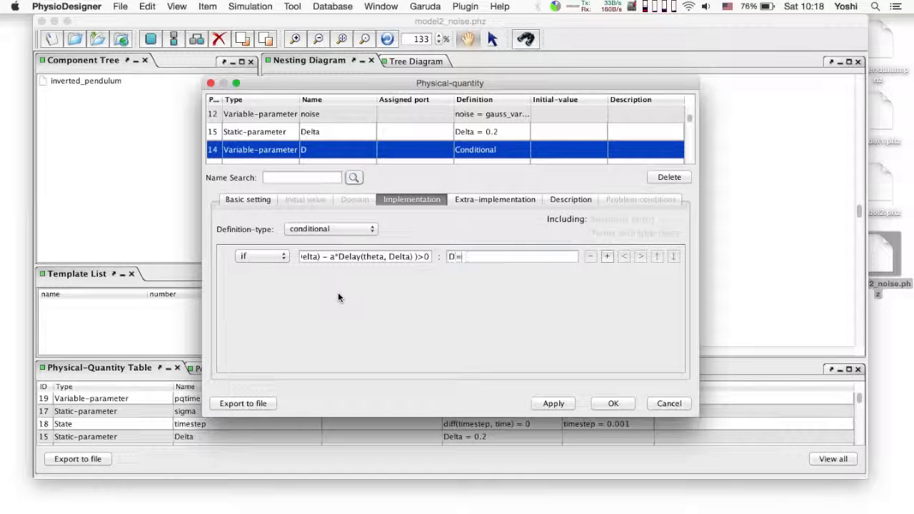
Add an else branch to D's conditional definition and replace the value copied from the if branch.
click(606, 255)
click(262, 274)
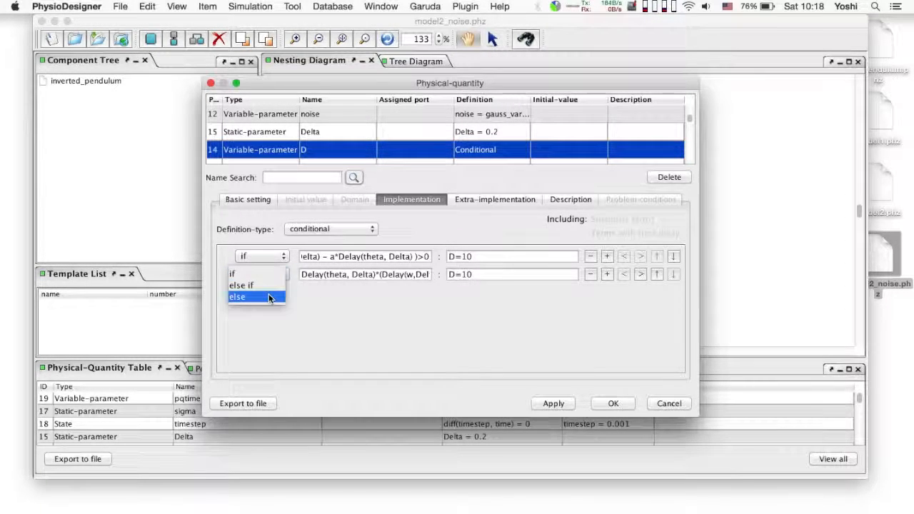
click(269, 299)
key(BackSpace)
key(BackSpace)
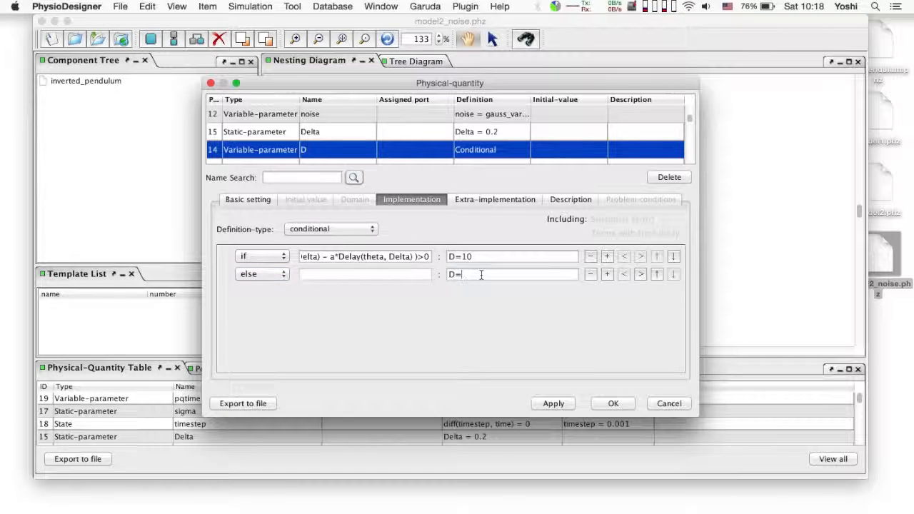
Set the static parameter sigma to 0.
scroll(400, 154, down, 2)
click(343, 131)
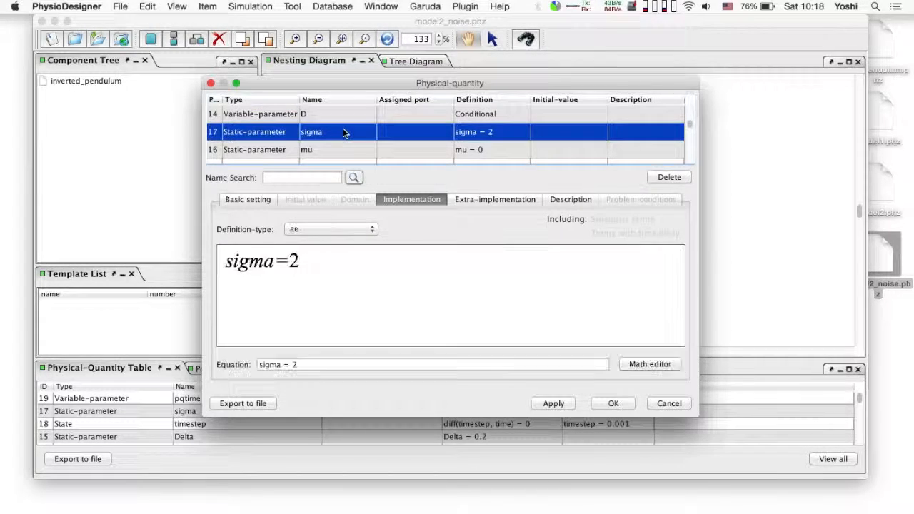
click(316, 364)
key(BackSpace)
Set the newly created static parameter a to -0.4.
scroll(399, 148, down, 5)
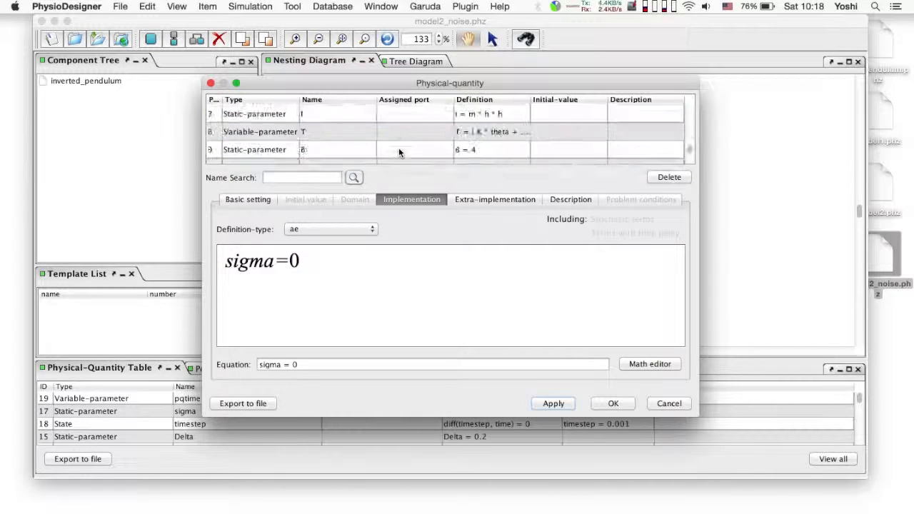
click(414, 137)
click(344, 364)
key(BackSpace)
text(-0.)
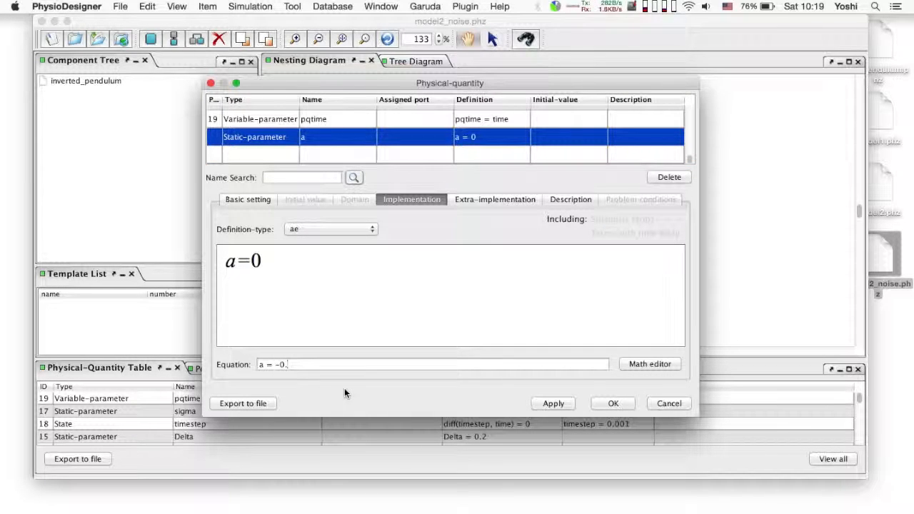
text(4)
key(Return)
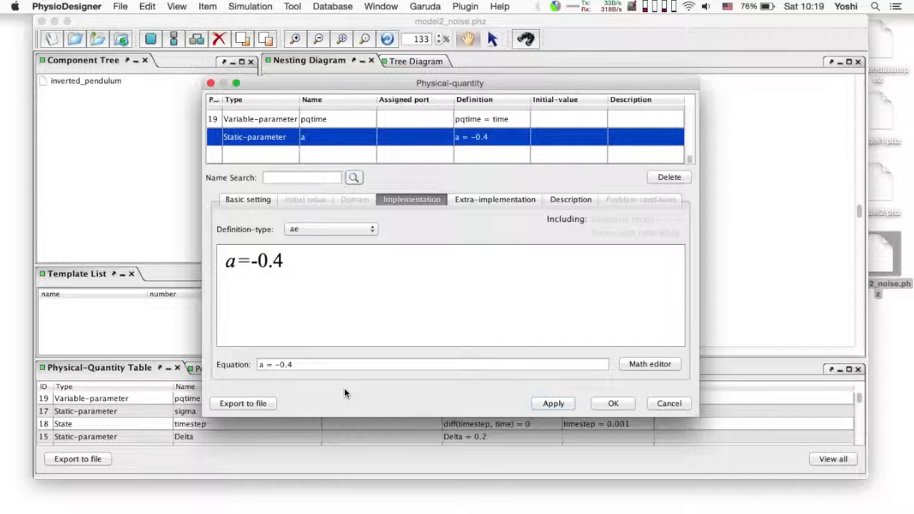
Accept the physical-quantity edits and save the model as a new file named model3.
click(622, 404)
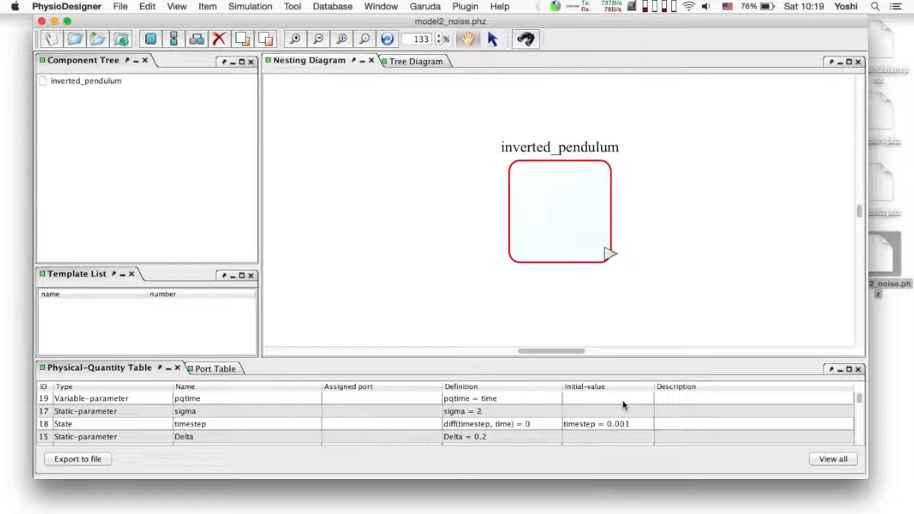
click(120, 6)
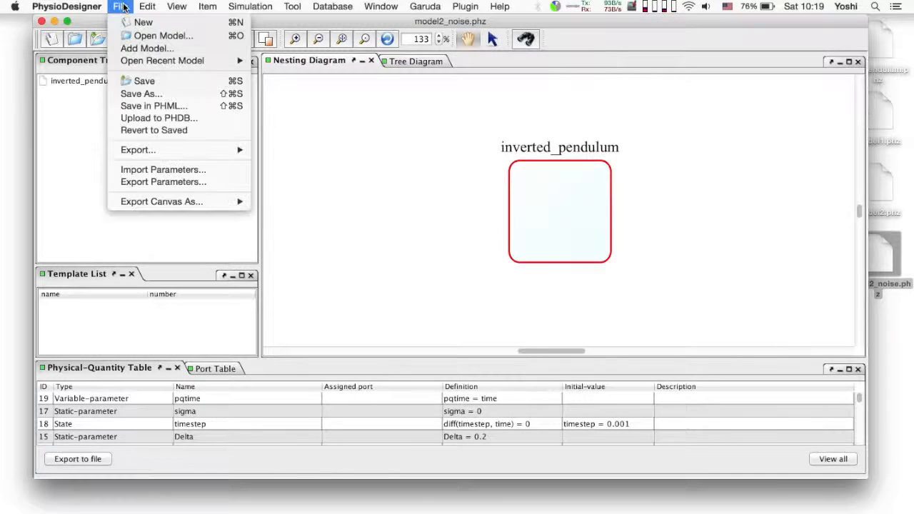
click(167, 93)
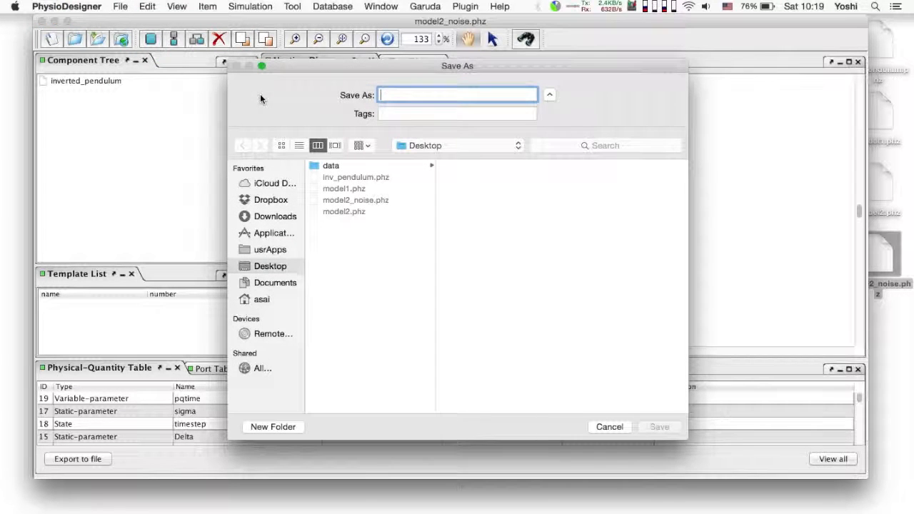
text(model3)
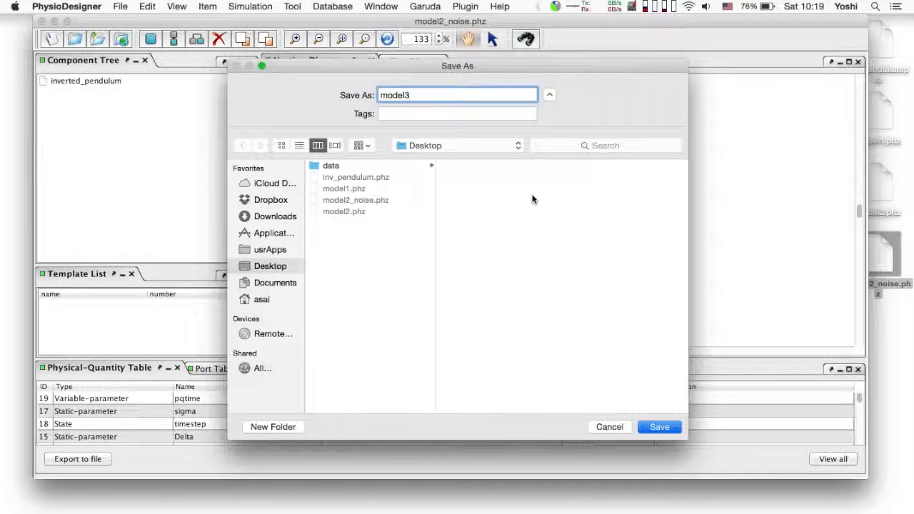
click(666, 424)
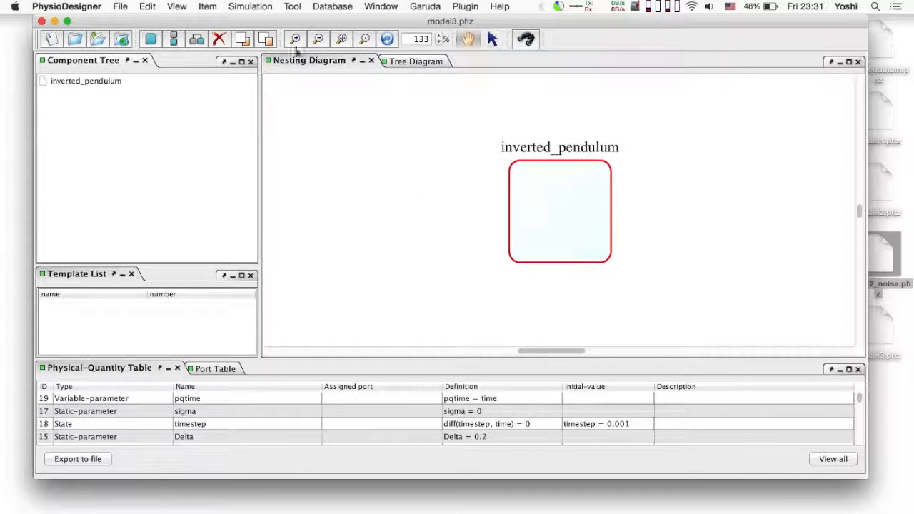
Switch to Flint, simulate model3 with the default settings and open the plot viewer for the result.
click(250, 6)
click(251, 19)
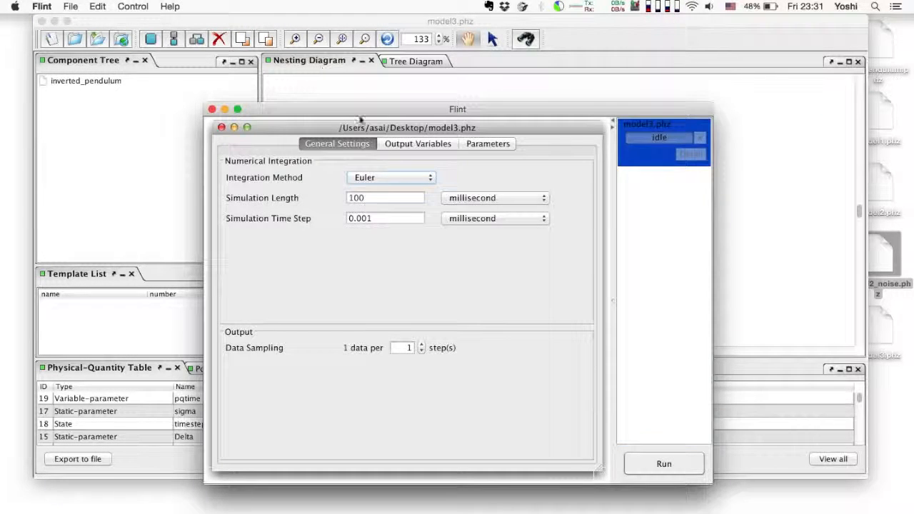
click(660, 463)
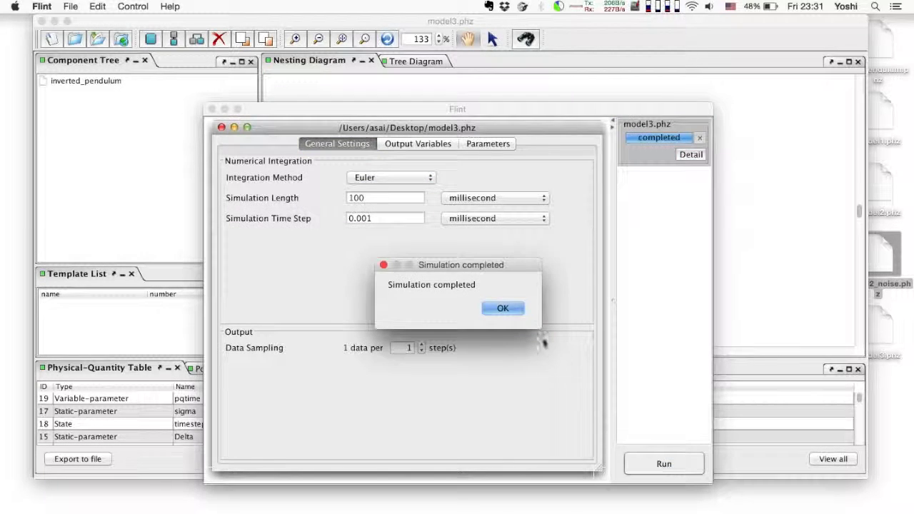
key(Return)
click(690, 155)
click(633, 199)
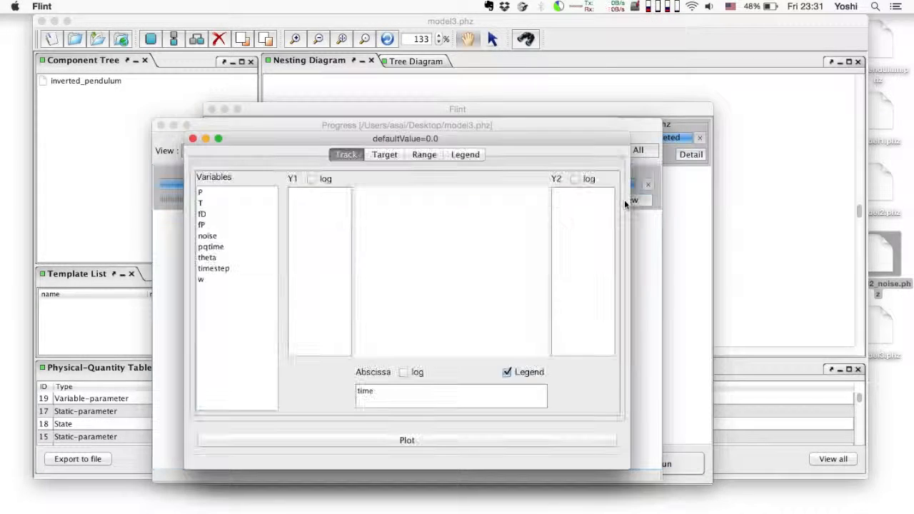
Plot w on the Y1 axis with theta as the abscissa for this simulation result.
click(259, 257)
drag(259, 257, 317, 245)
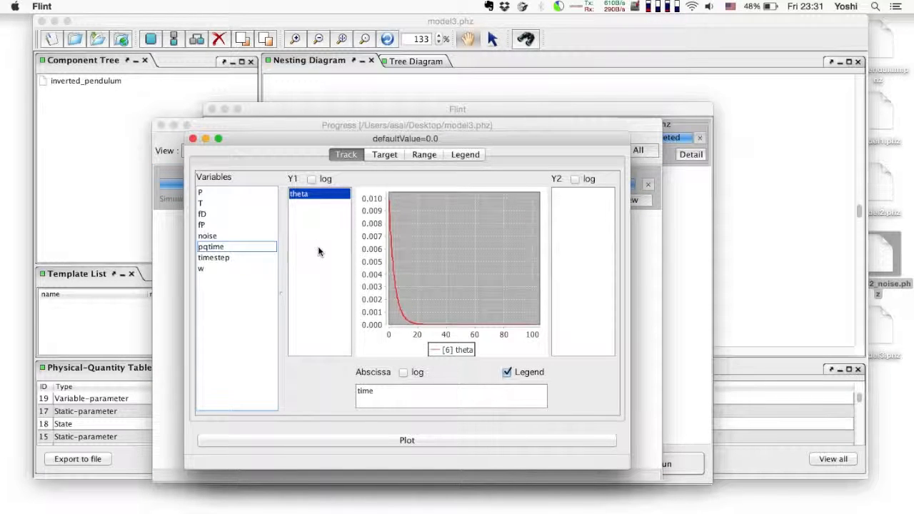
drag(302, 193, 395, 394)
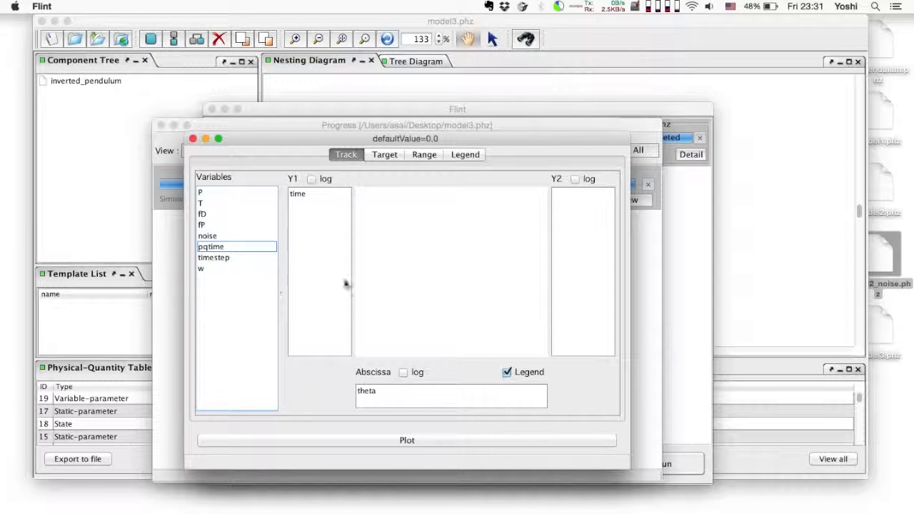
drag(300, 200, 308, 268)
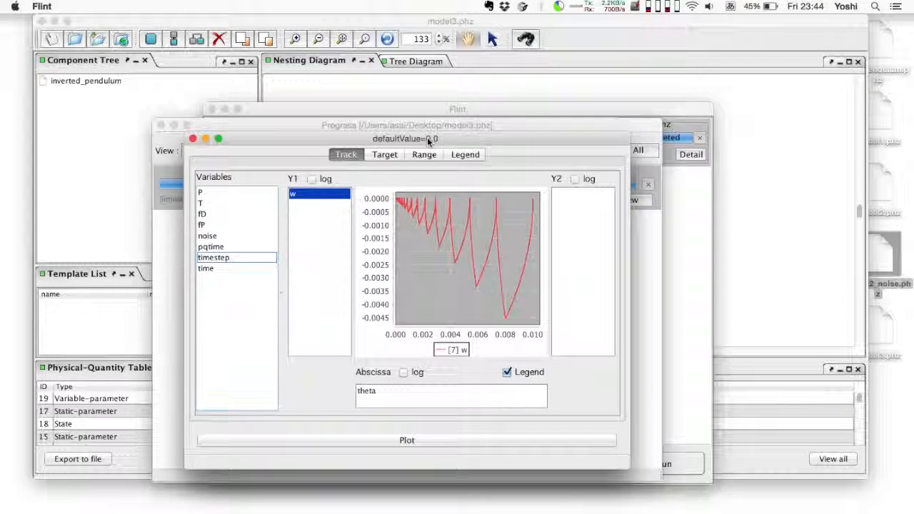
Move the plot aside to keep it open and set the simulation parameter sigma to 0.2.
drag(428, 142, 245, 146)
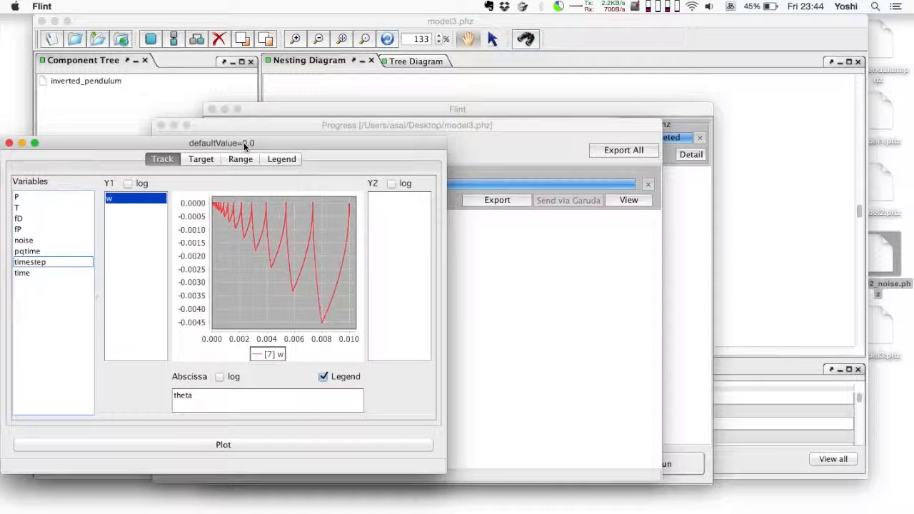
drag(672, 109, 746, 94)
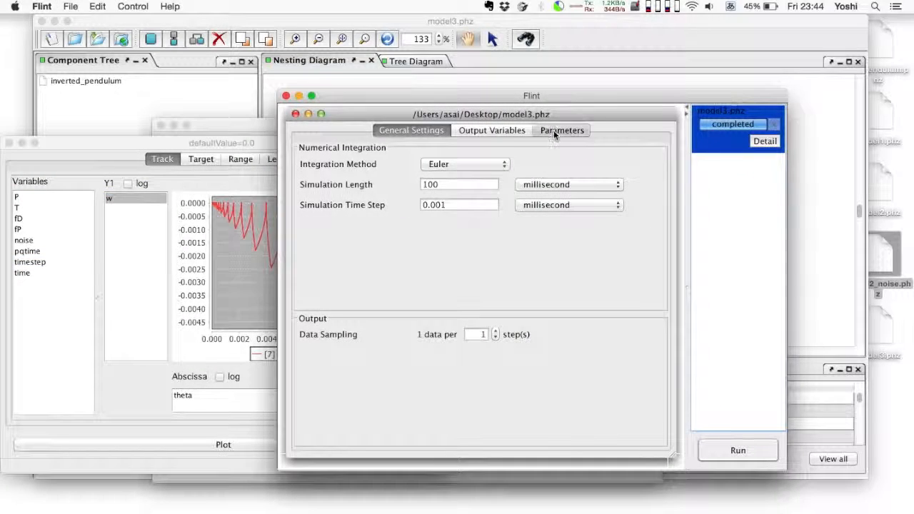
click(555, 134)
double_click(603, 219)
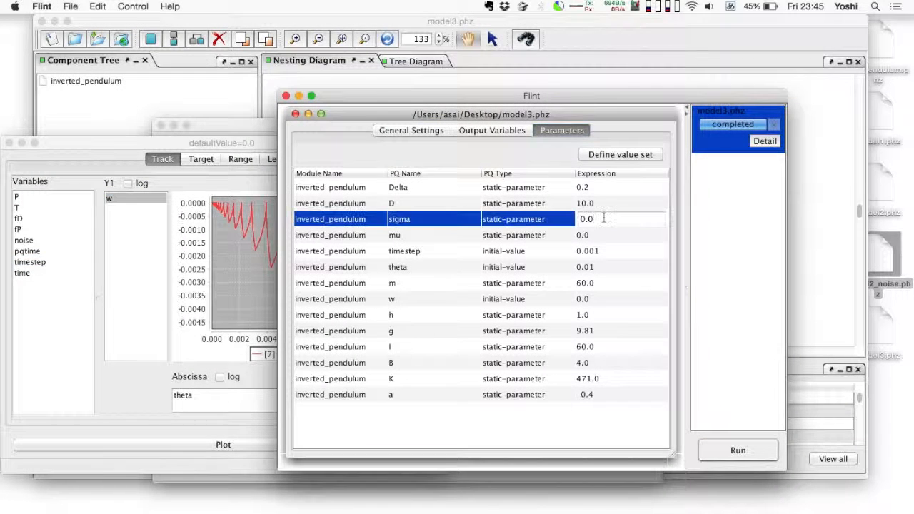
key(BackSpace)
text(2)
key(Return)
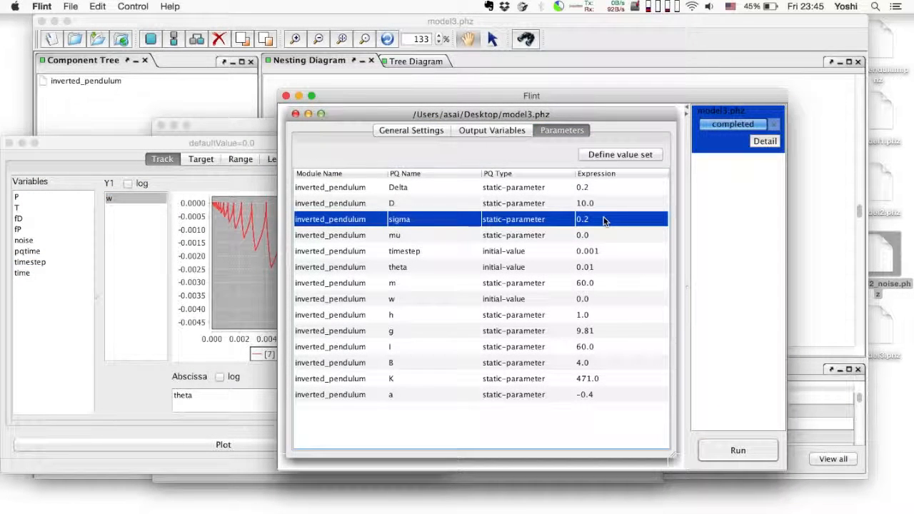
Rerun the simulation and open its result in a second plot viewer placed beside the first plot.
click(750, 450)
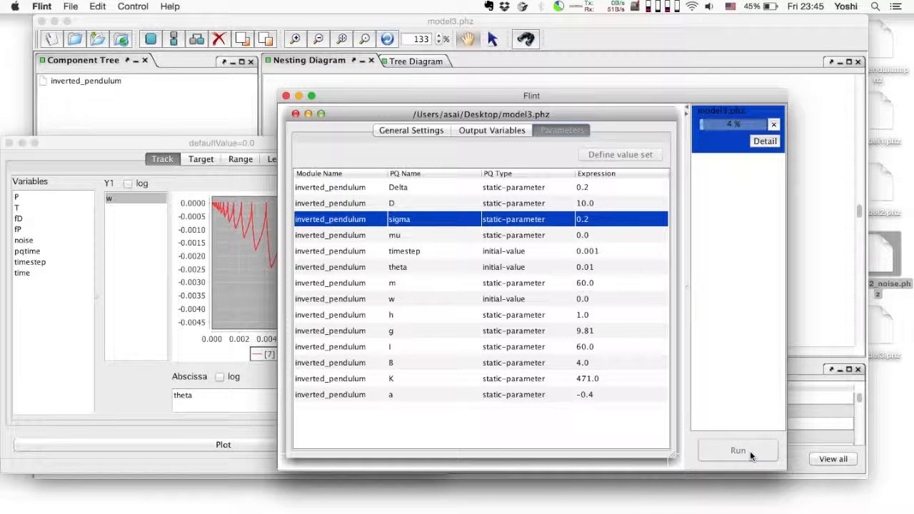
click(596, 294)
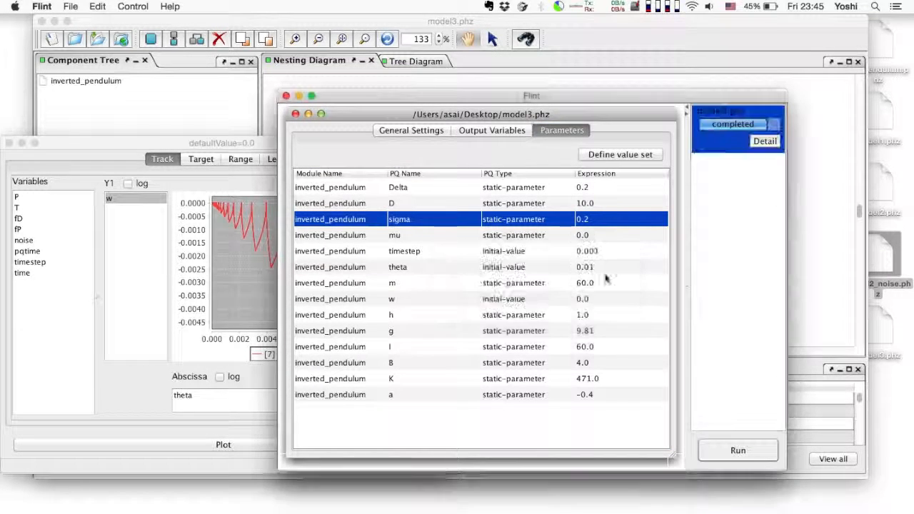
click(765, 140)
click(703, 186)
drag(542, 124, 678, 140)
Plot w on Y1 against theta for the new run and bring up the earlier plot for comparison.
drag(438, 249, 550, 248)
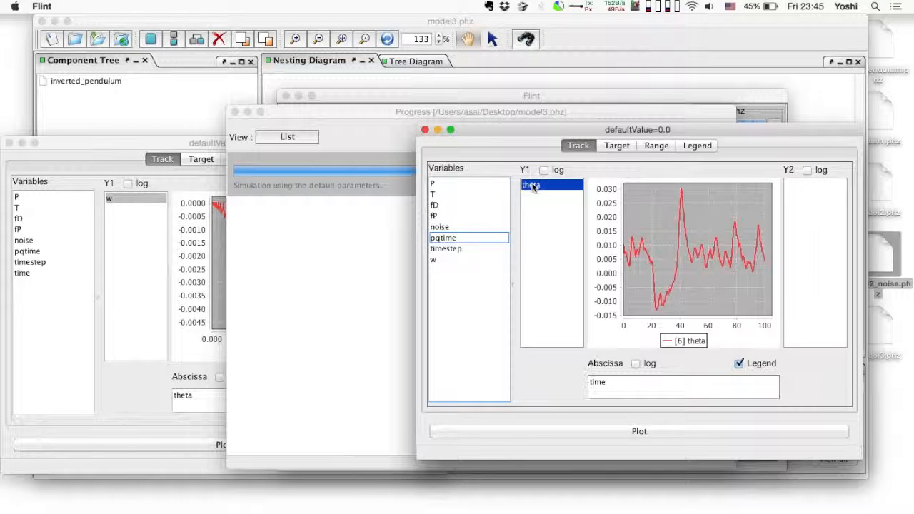
drag(531, 186, 664, 389)
drag(529, 187, 550, 255)
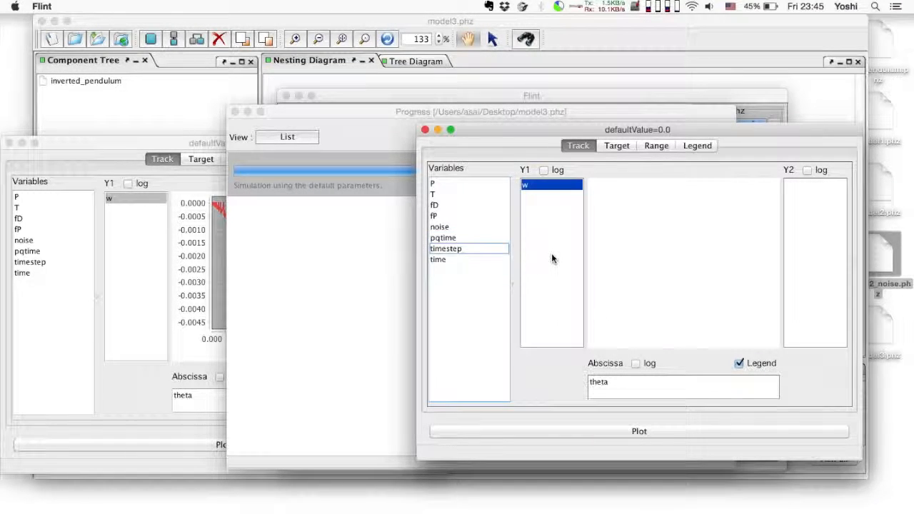
click(150, 296)
drag(491, 134, 465, 143)
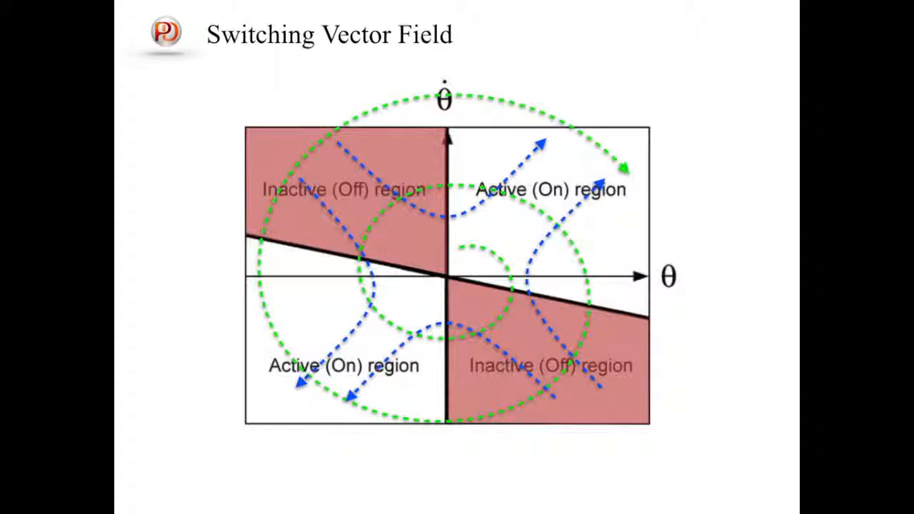
key(Right)
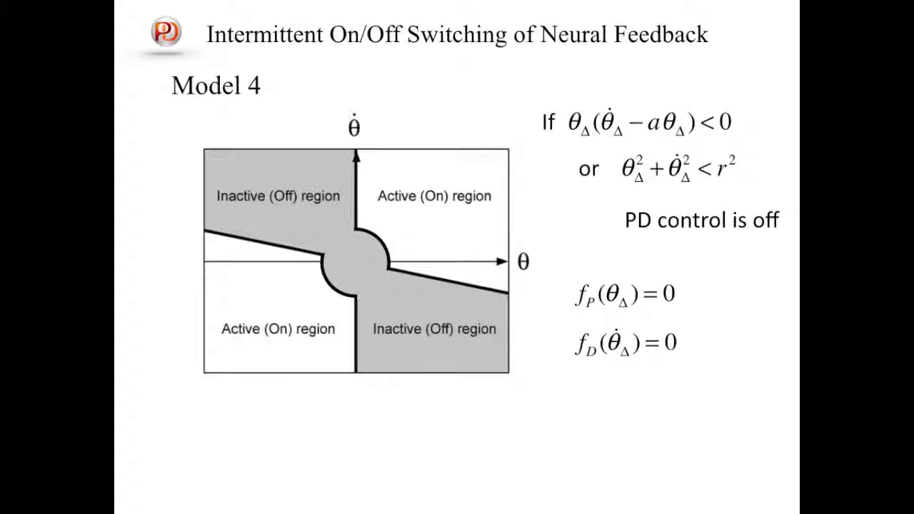
key(Right)
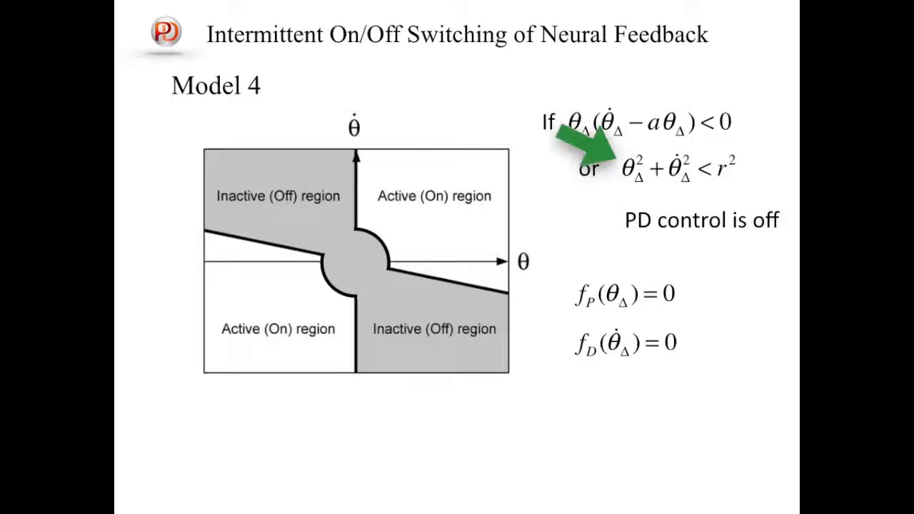
key(Right)
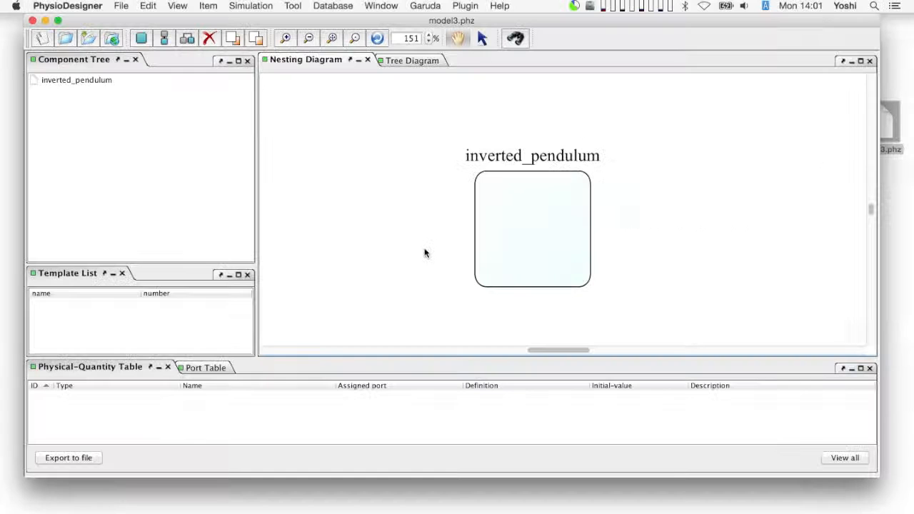
In PhysioDesigner, open the conditional implementation of P among inverted_pendulum's physical quantities and widen the dialog to fit long expressions.
click(520, 250)
right_click(520, 249)
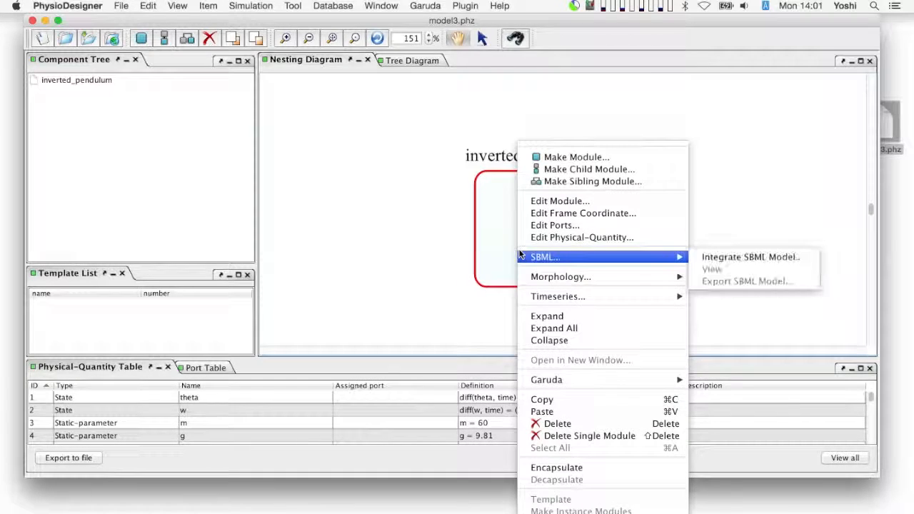
click(603, 236)
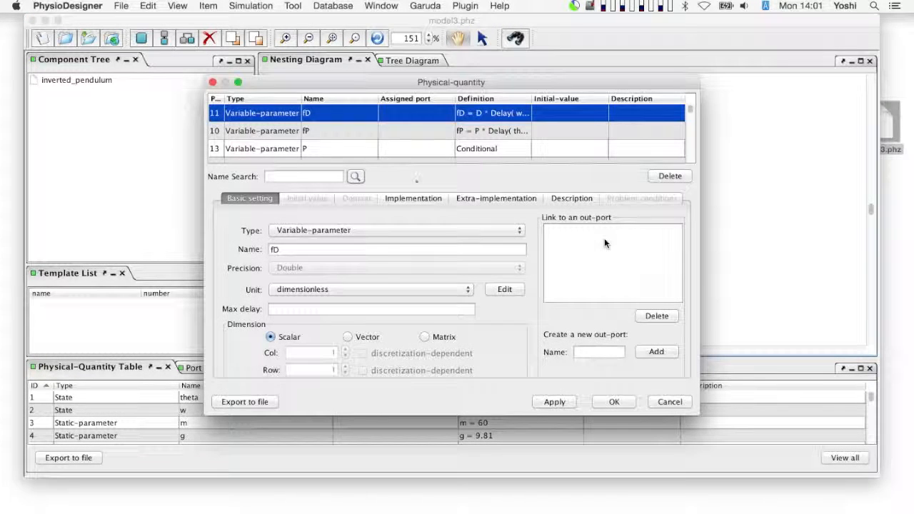
click(351, 150)
click(419, 199)
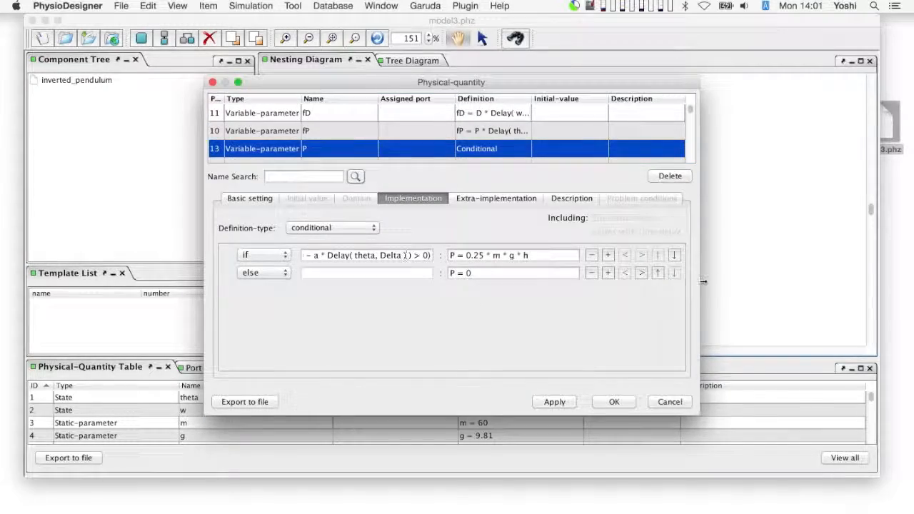
drag(701, 280, 863, 279)
drag(603, 83, 451, 82)
drag(710, 177, 824, 180)
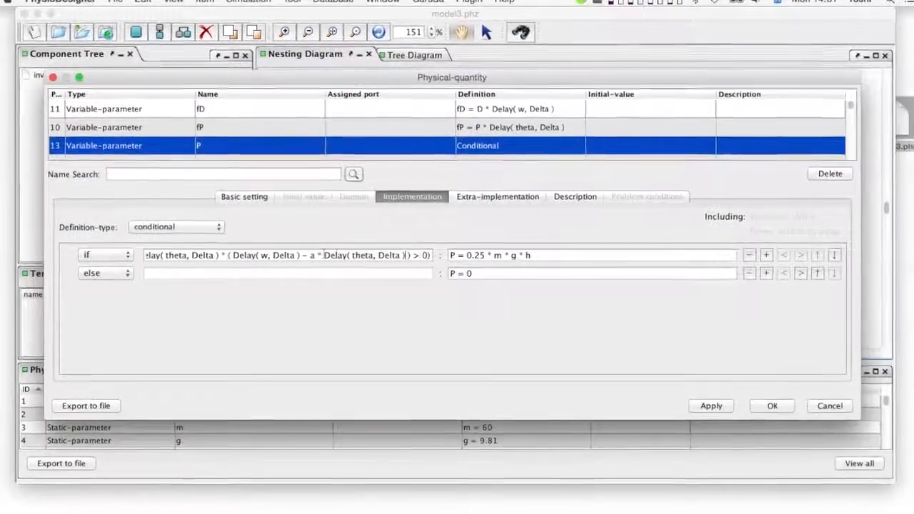
Append && pow( Delay( theta, Delta ), 2) to P's if condition, reusing the existing Delay( theta, Delta ) expression.
drag(321, 255, 403, 257)
key(ctrl+c)
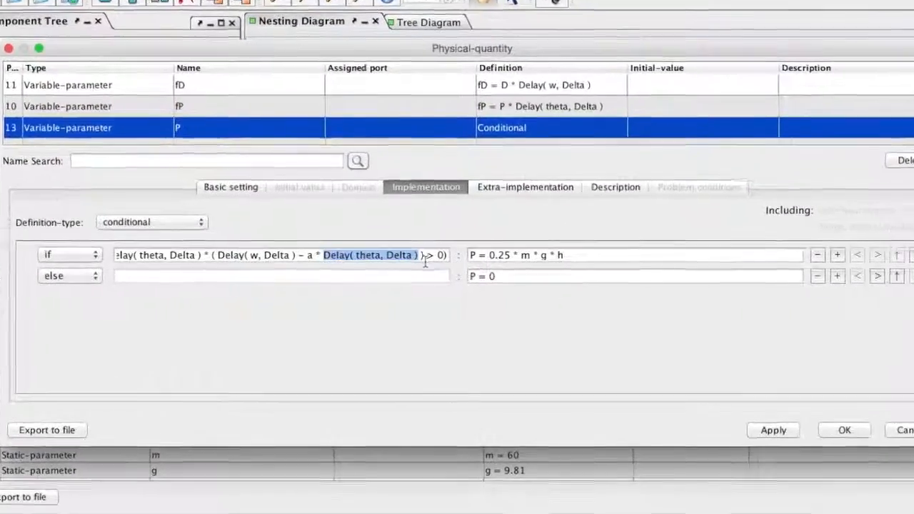
click(425, 261)
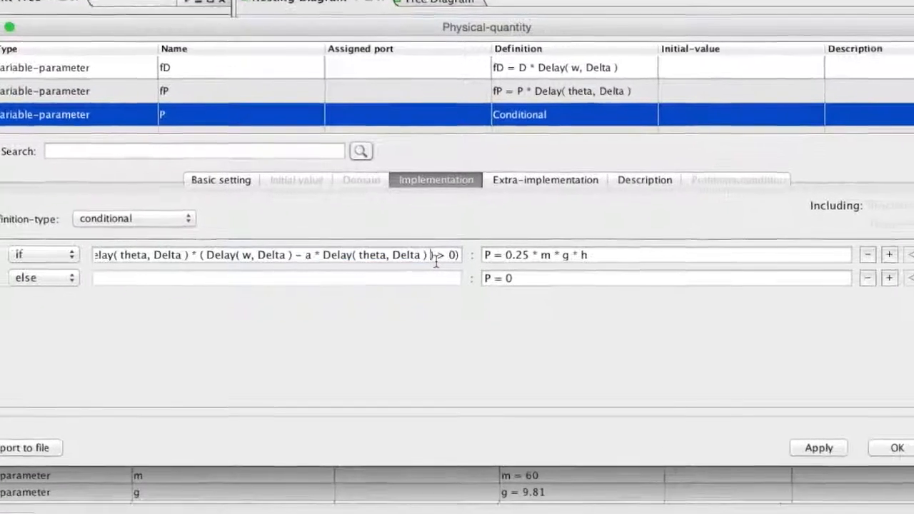
click(446, 258)
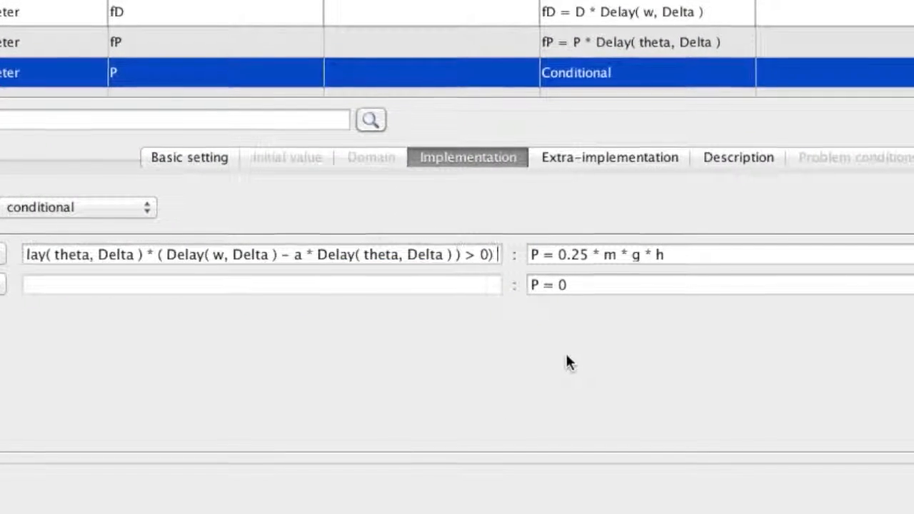
text(&& pow()
key(ctrl+v)
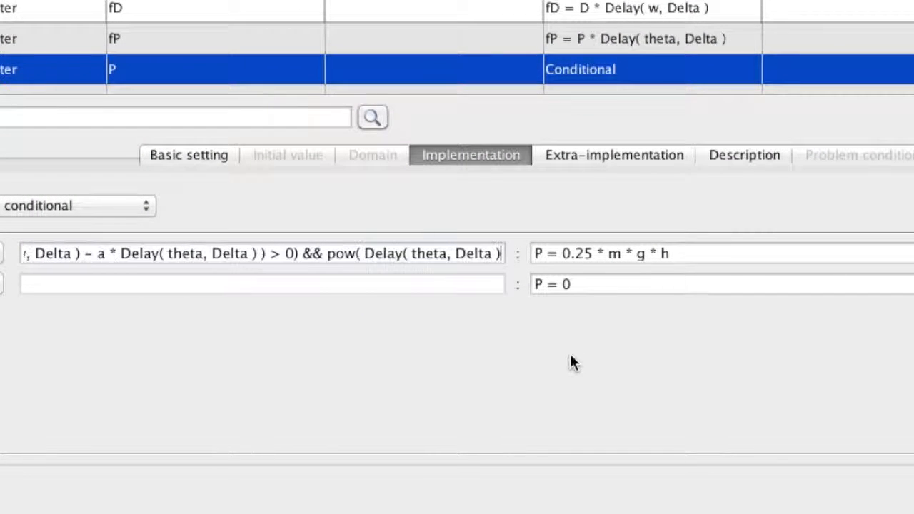
text(, 2) + pow()
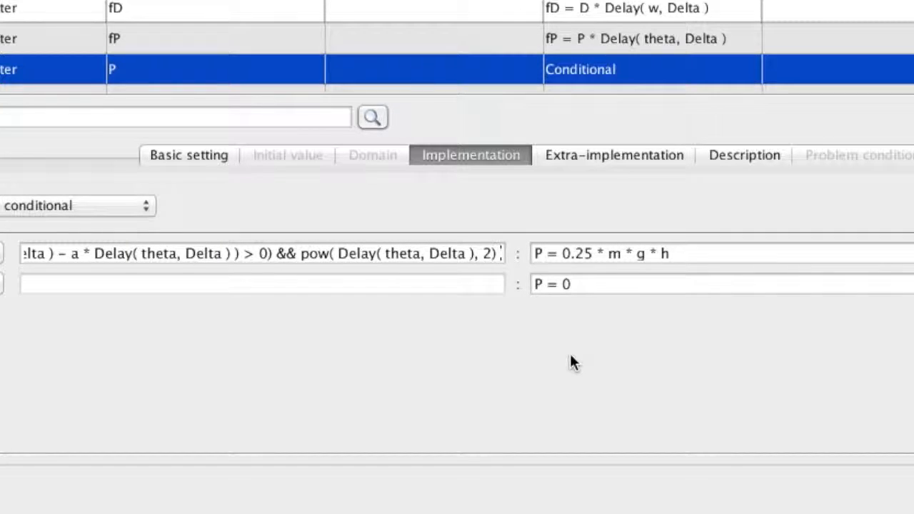
Complete the added part of P's if condition with + pow( Delay( w, Delta ), 2) > pow(r,2).
key(ctrl+v)
key(shift+Left)
key(shift+Left)
key(shift+Left)
key(shift+Left)
key(shift+Left)
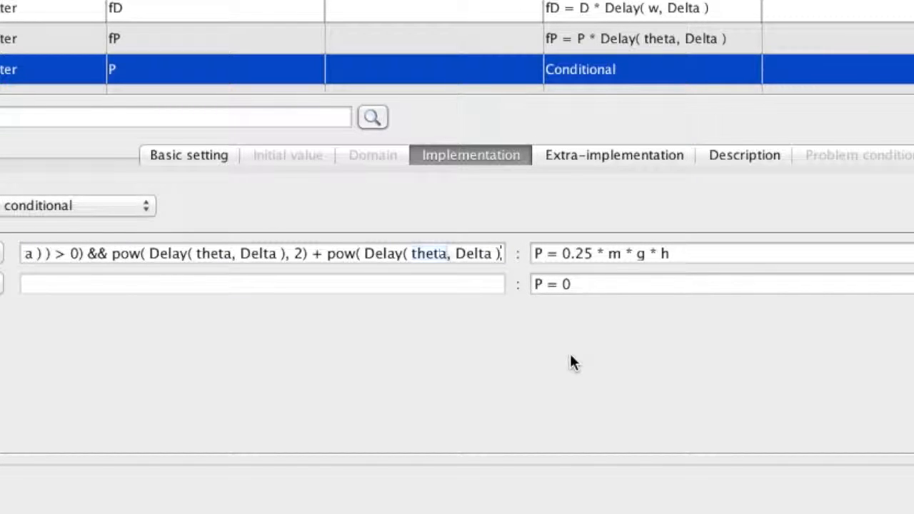
text(w)
text(, Delta ), 2))
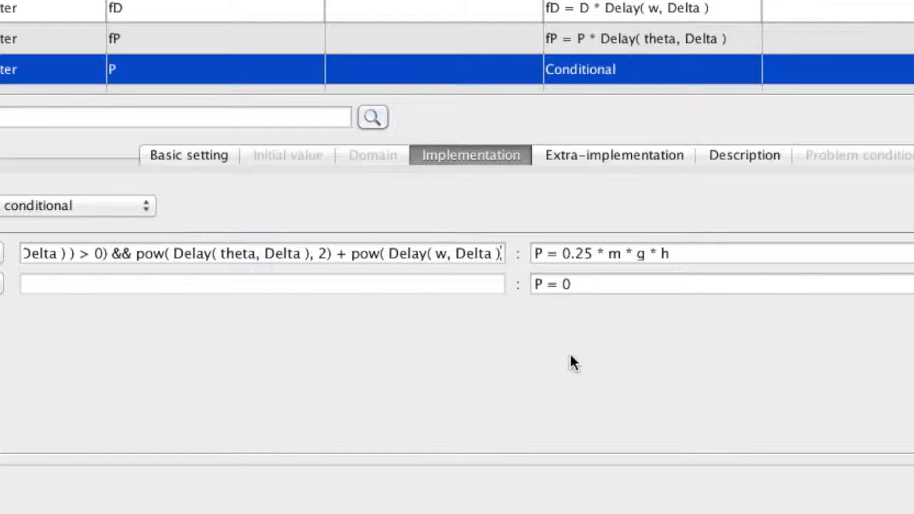
text( > pow()
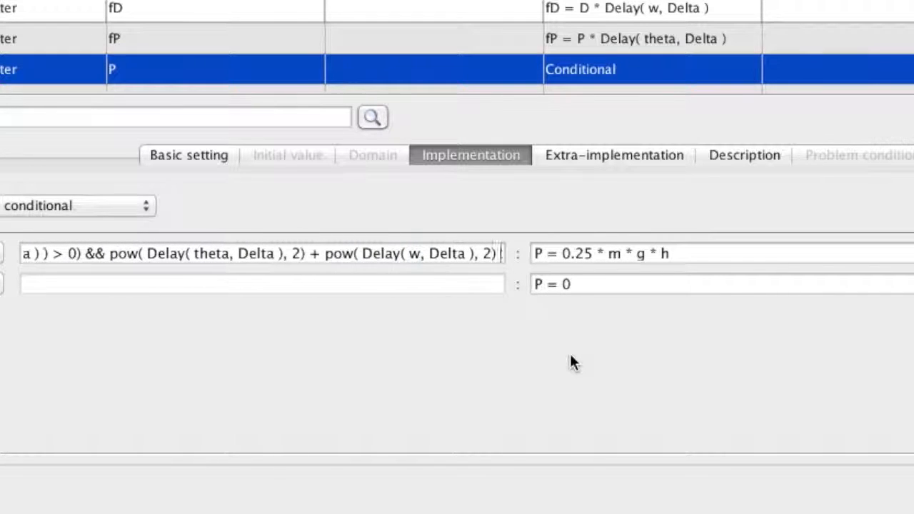
text(r,2))
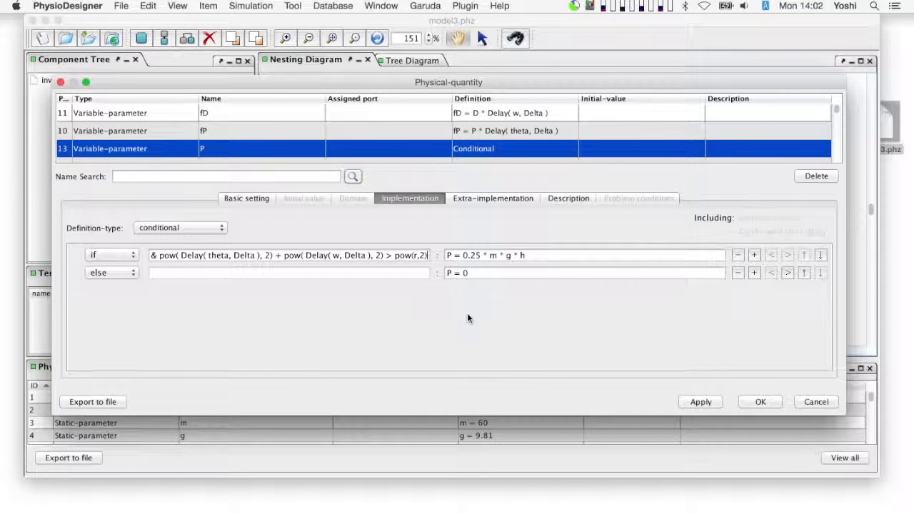
key(Return)
click(600, 302)
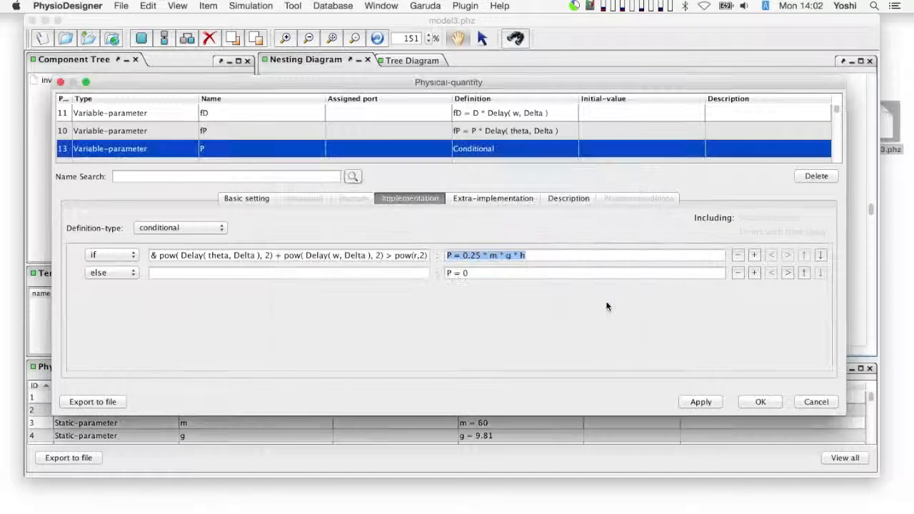
Copy the delayed theta and w radius condition from P's if condition and append it with && to D's if condition.
click(428, 254)
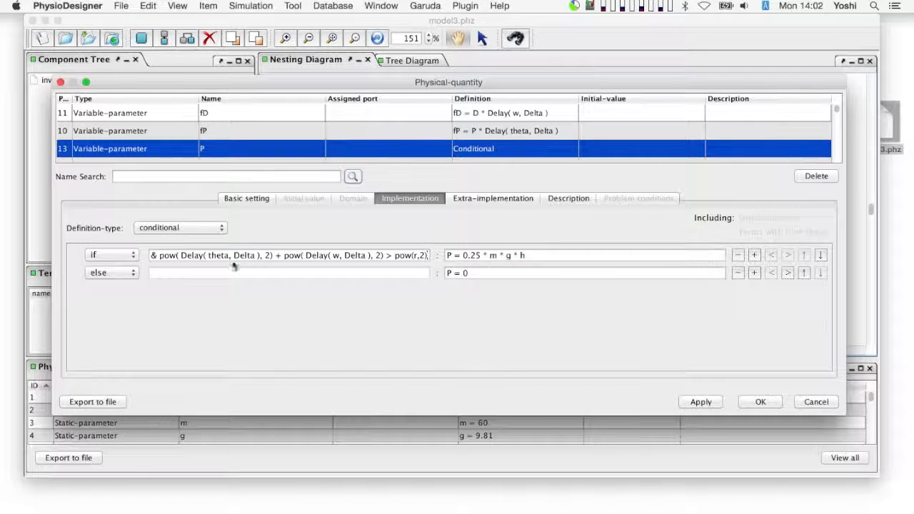
shift+click(160, 255)
key(super+c)
scroll(291, 145, down, 3)
click(289, 148)
click(350, 255)
text(&&)
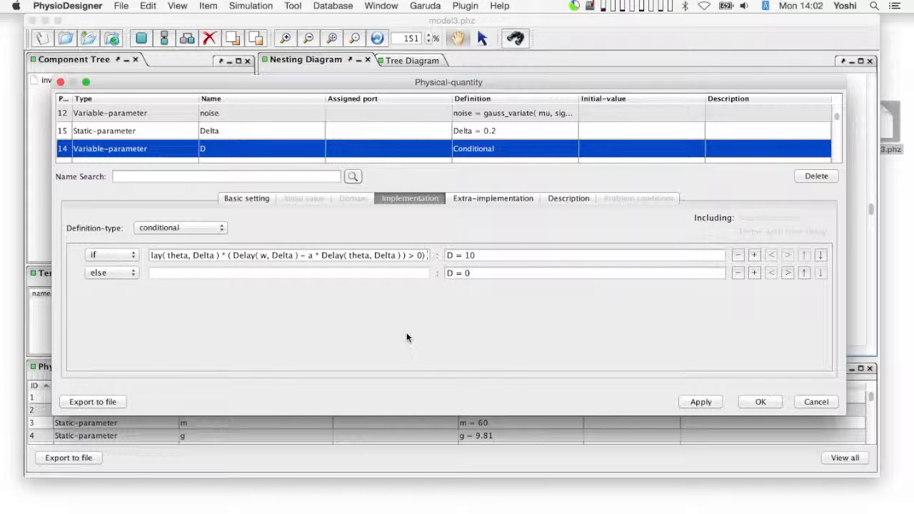
key(super+v)
key(Tab)
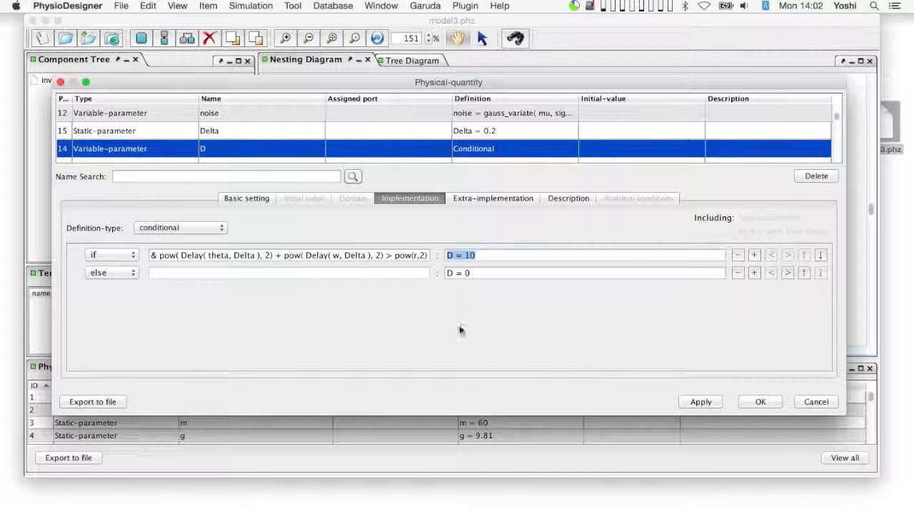
Set the static parameter r to 0.004 and accept the physical-quantity changes.
scroll(349, 150, up, 3)
scroll(348, 147, down, 5)
click(291, 139)
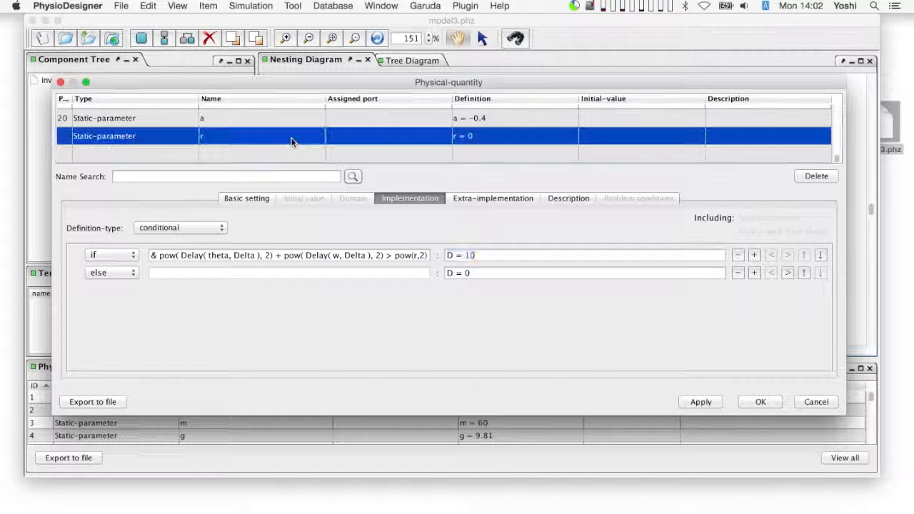
click(174, 364)
text(.004)
key(Return)
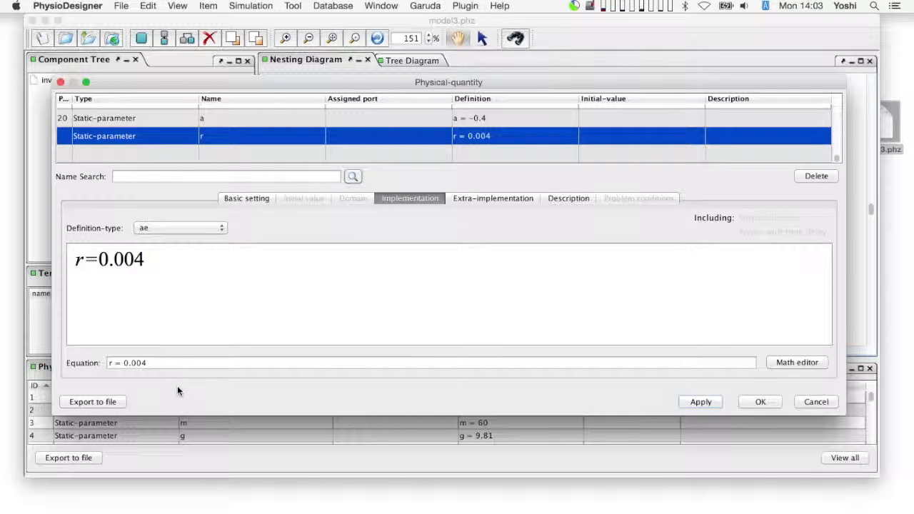
click(760, 402)
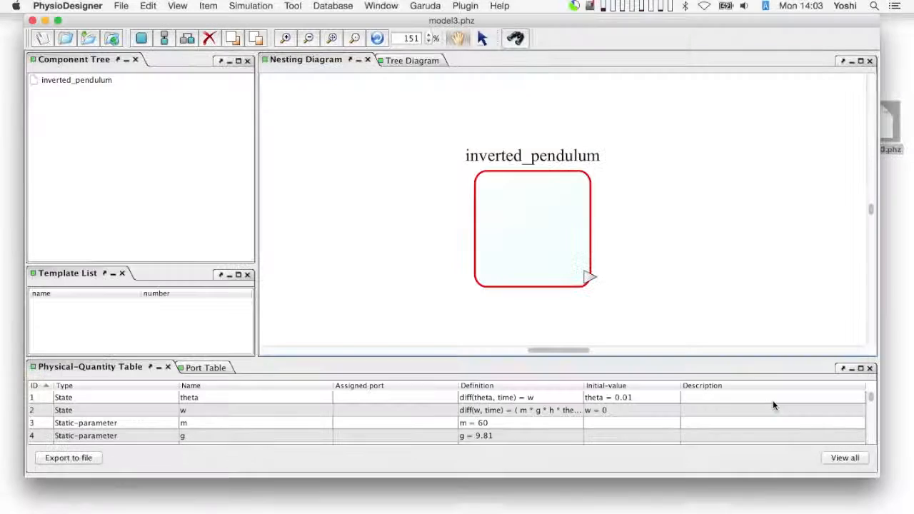
Save the extended model as a new file named model4 on the Desktop.
click(417, 190)
click(125, 6)
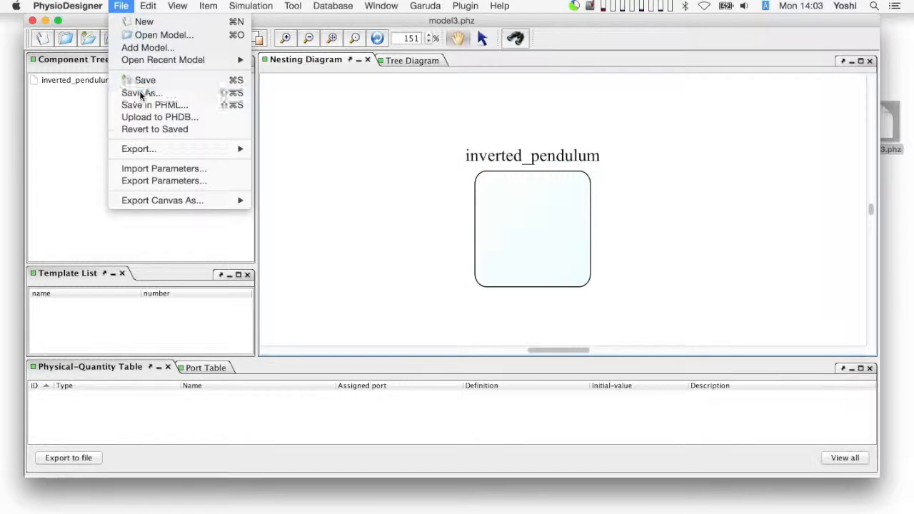
click(140, 90)
text(model4)
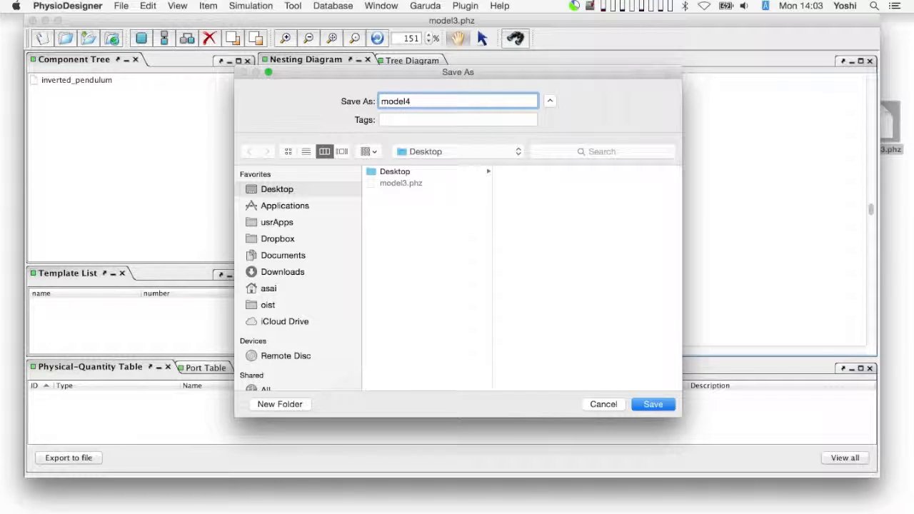
click(669, 406)
Launch Flint for model4, run the simulation with the default settings and open the plot view of the completed run.
click(251, 6)
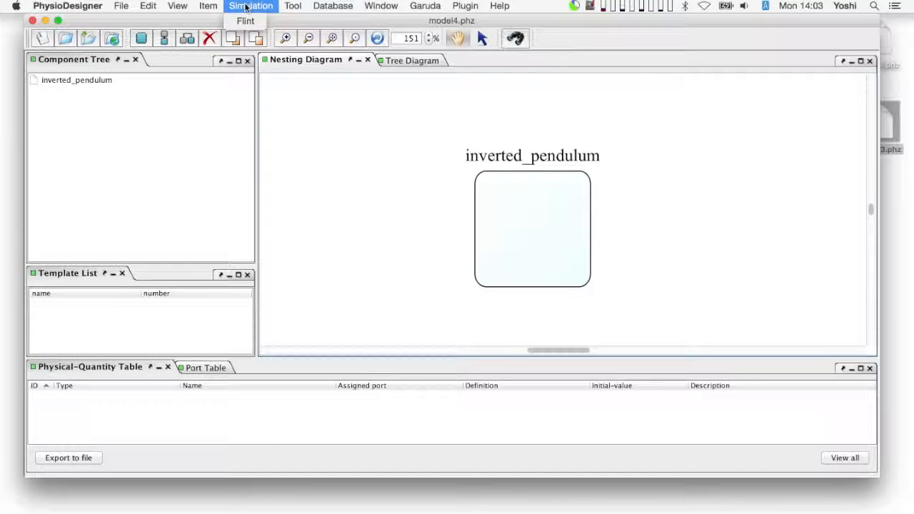
click(244, 20)
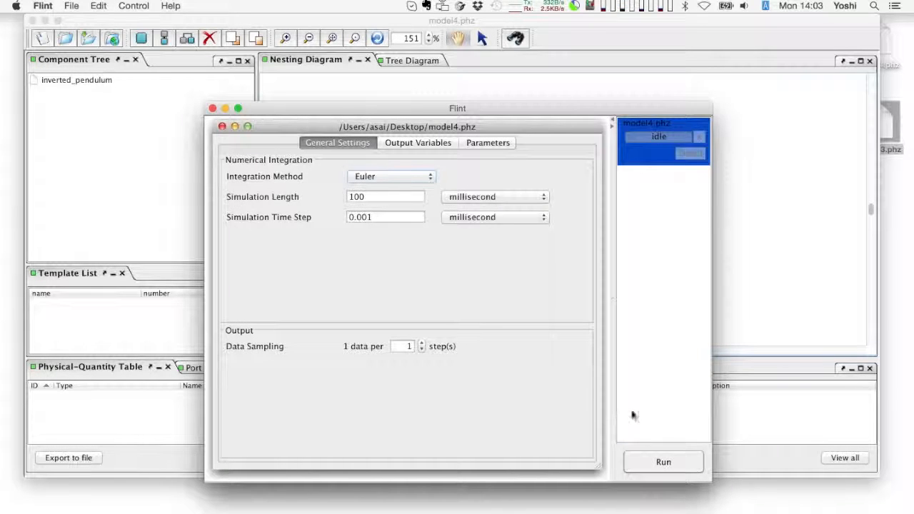
click(675, 461)
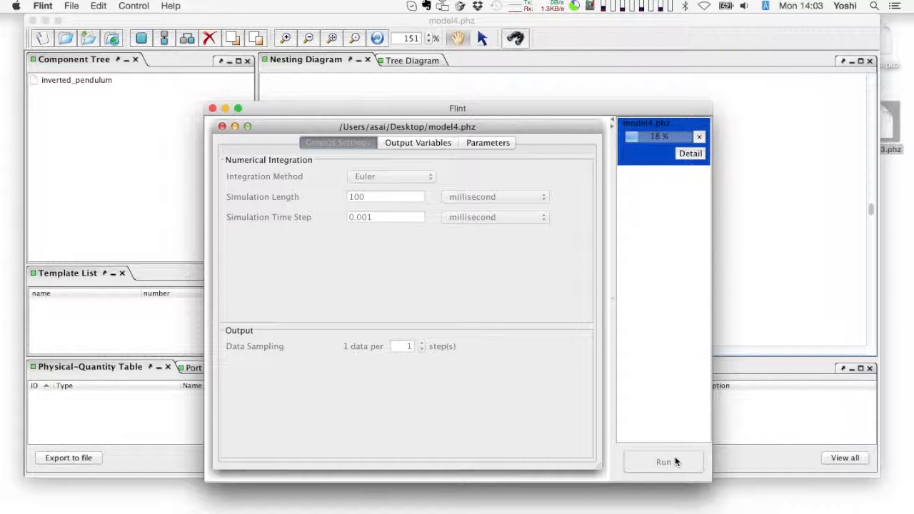
click(515, 312)
click(683, 157)
click(635, 200)
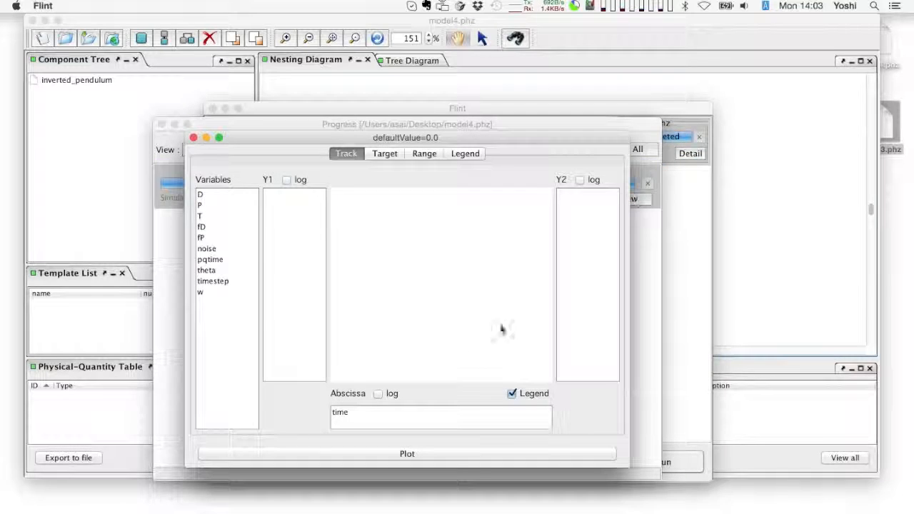
Plot theta over time, switch the plot to w on Y1 against theta, and set the plot window aside.
drag(230, 272, 283, 275)
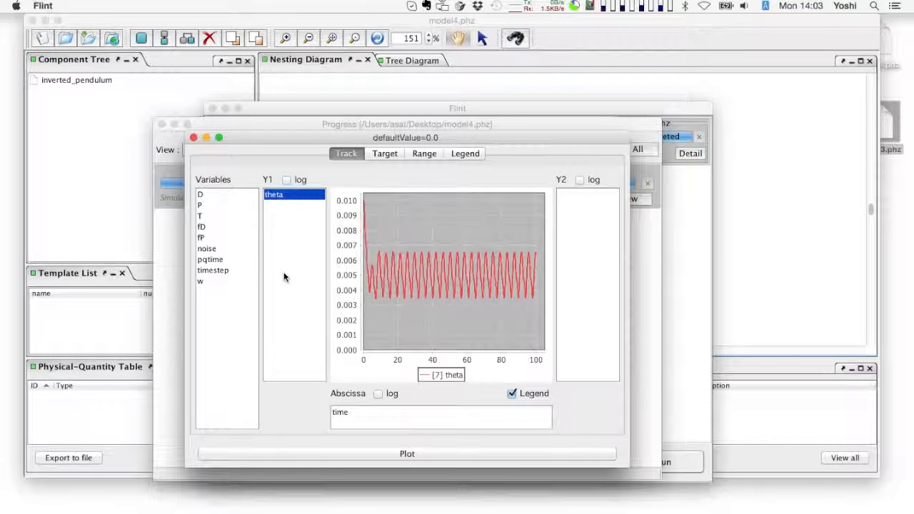
drag(270, 195, 363, 417)
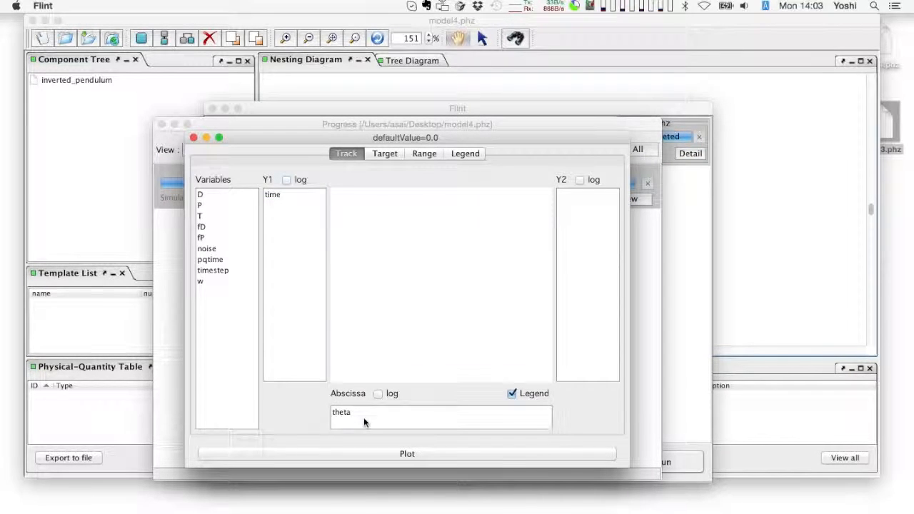
drag(273, 195, 292, 282)
drag(331, 138, 170, 137)
In model4's simulation parameters, set the noise parameter sigma to 0.2.
click(673, 214)
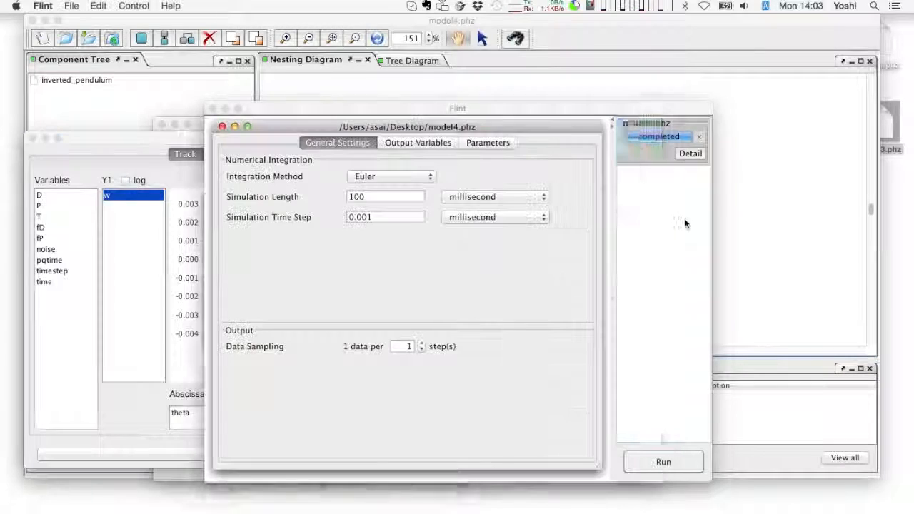
click(488, 142)
double_click(529, 217)
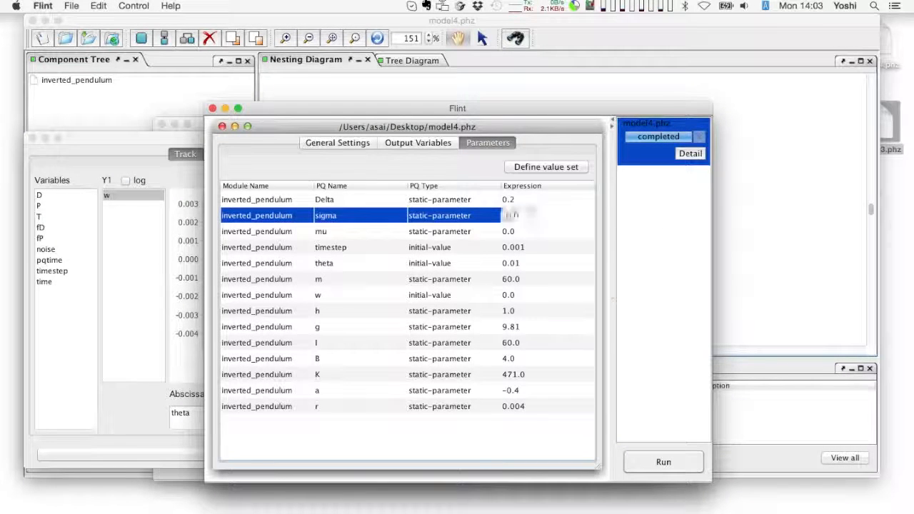
key(BackSpace)
text(2)
key(Return)
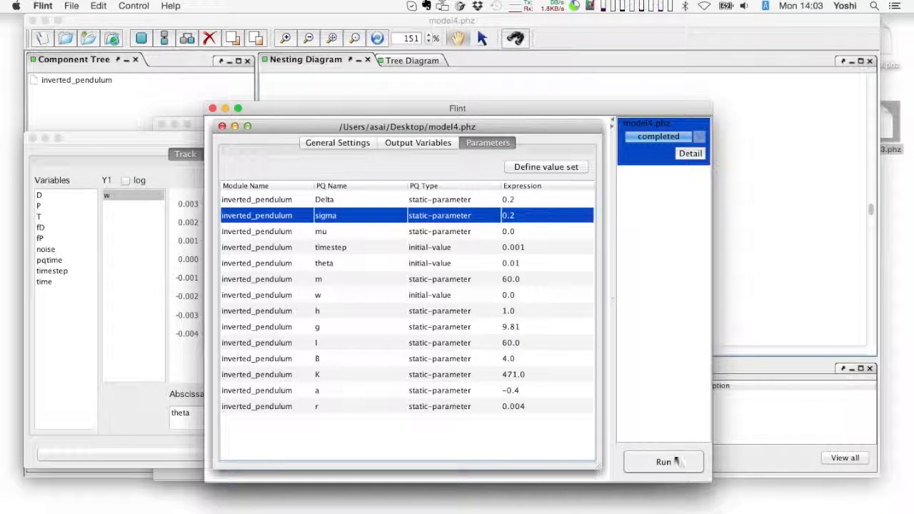
Rerun the model4 simulation with the changed noise and open the plot view of the new run.
click(675, 462)
click(497, 306)
click(689, 153)
click(616, 197)
Plot theta over time for the noisy run, change it to w against theta, and place it beside the noise-free plot.
click(227, 270)
drag(232, 275, 300, 273)
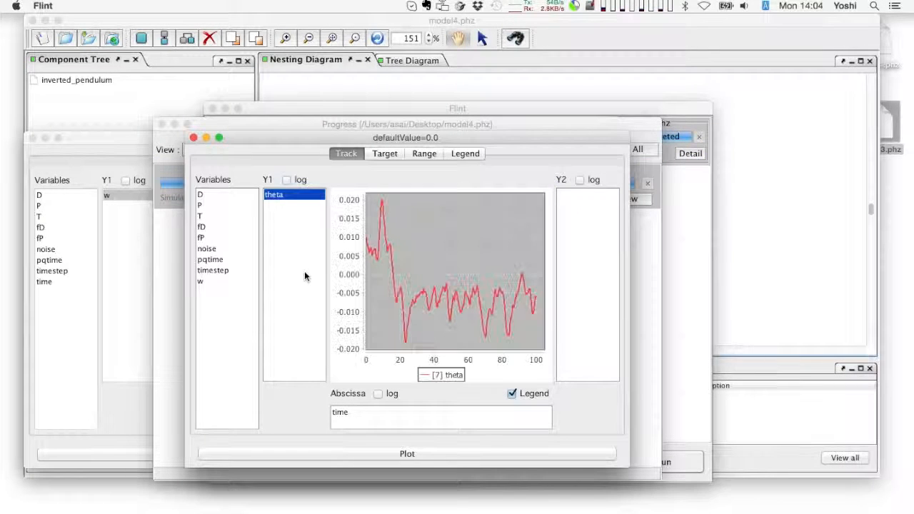
drag(276, 198, 297, 281)
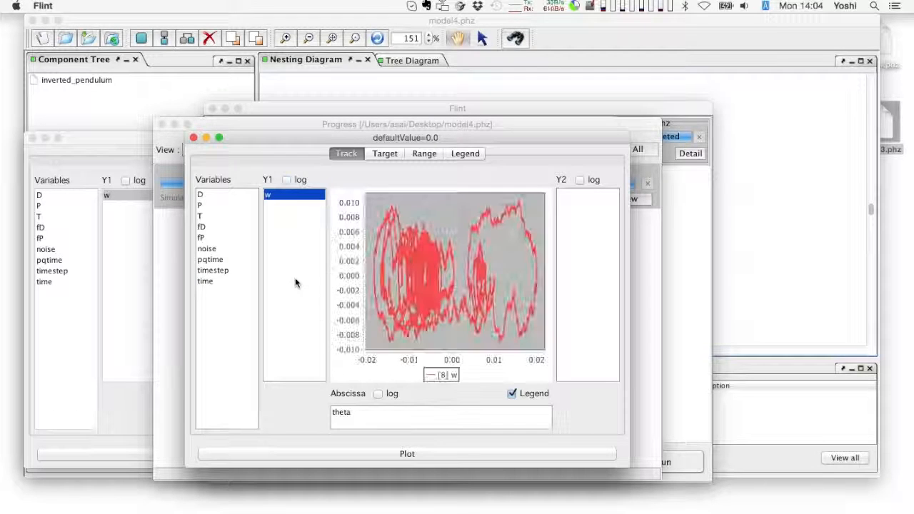
drag(263, 140, 484, 141)
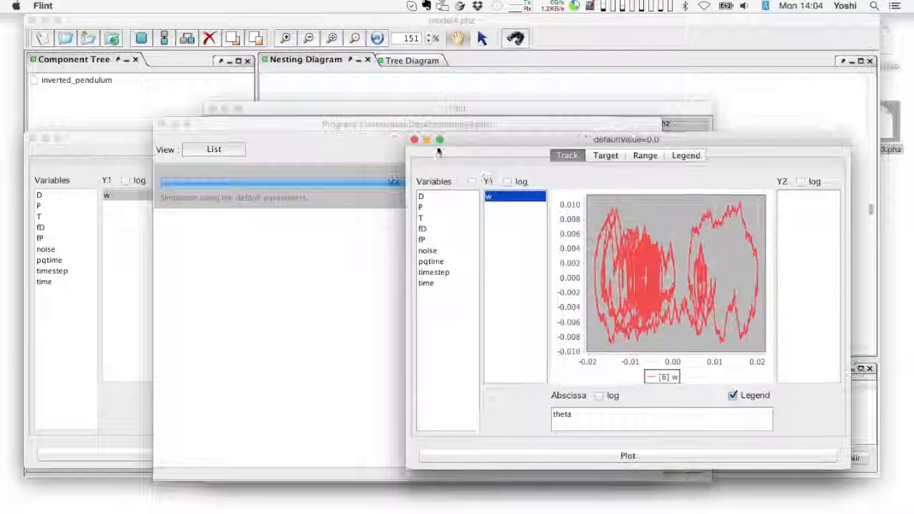
click(100, 304)
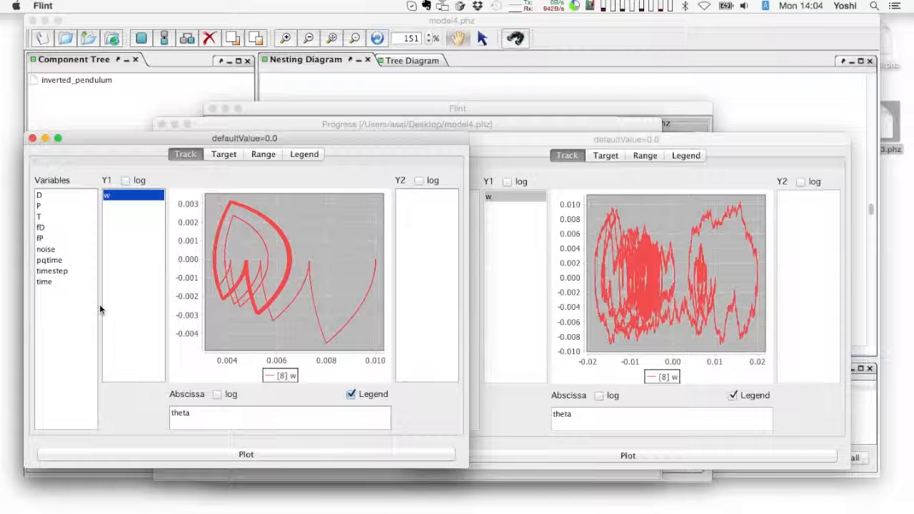